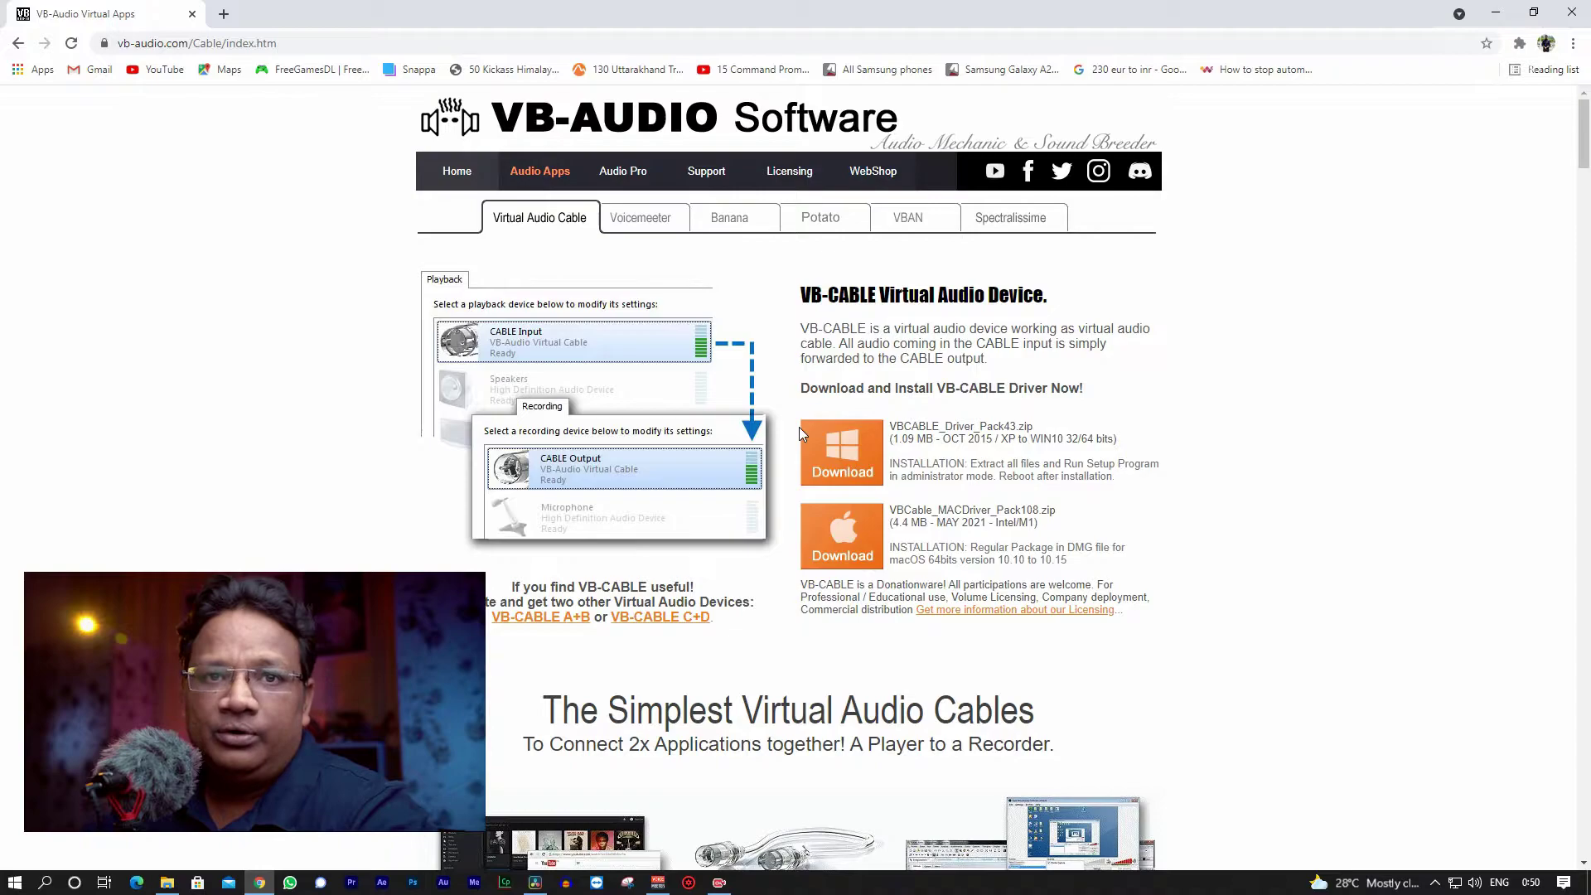
Open the Voicemeeter page on the VB-Audio site and look for its setup package downloads
left_click(651, 226)
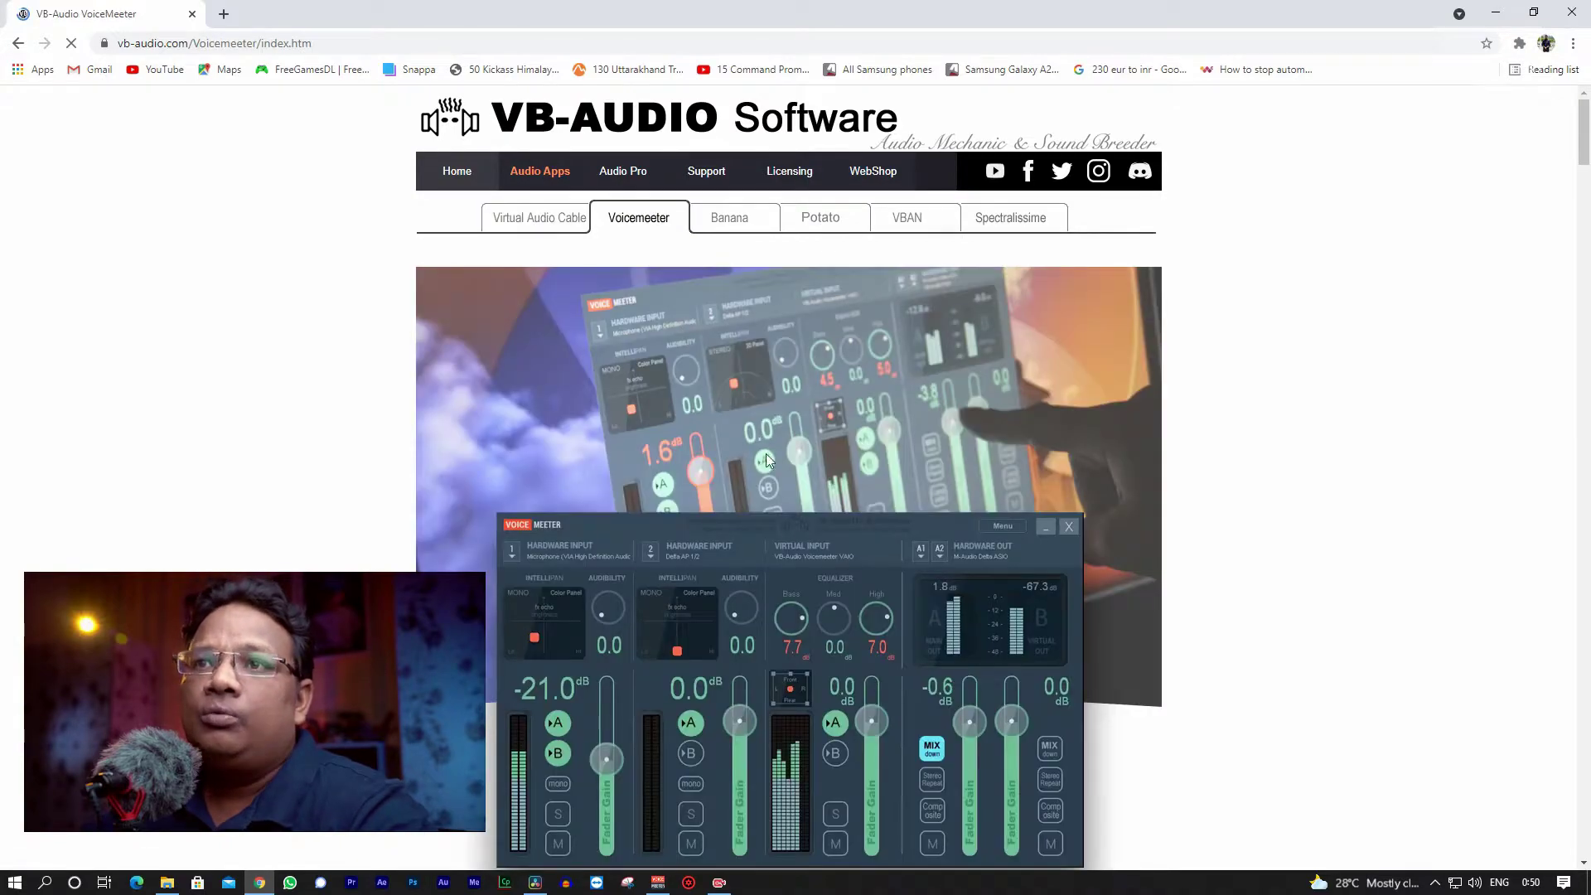
scroll(813, 535, "down", 2)
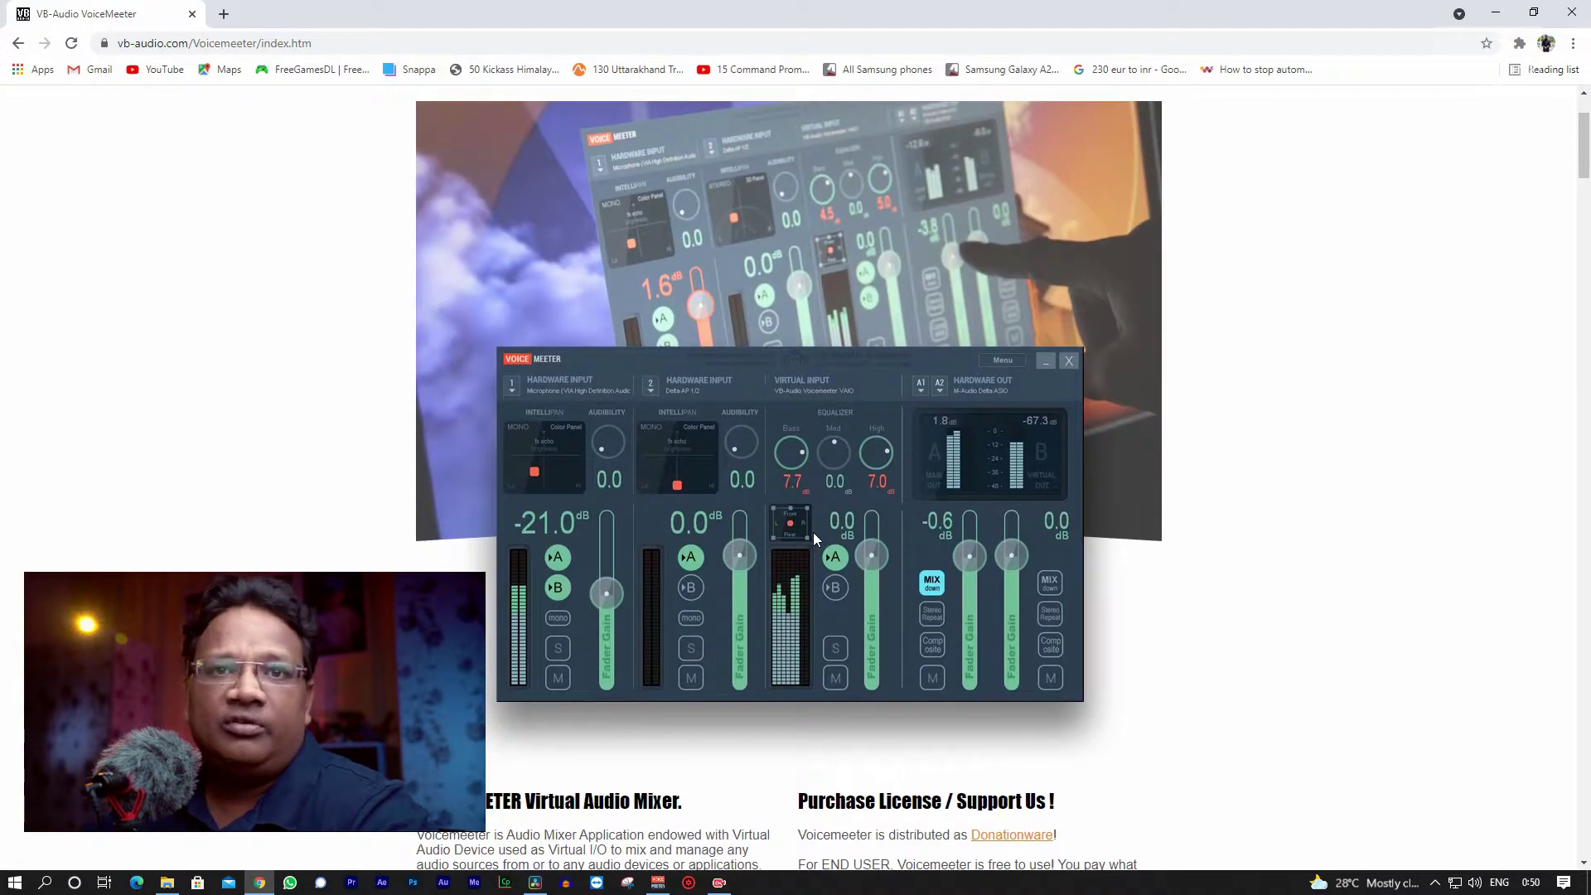
scroll(832, 520, "down", 2)
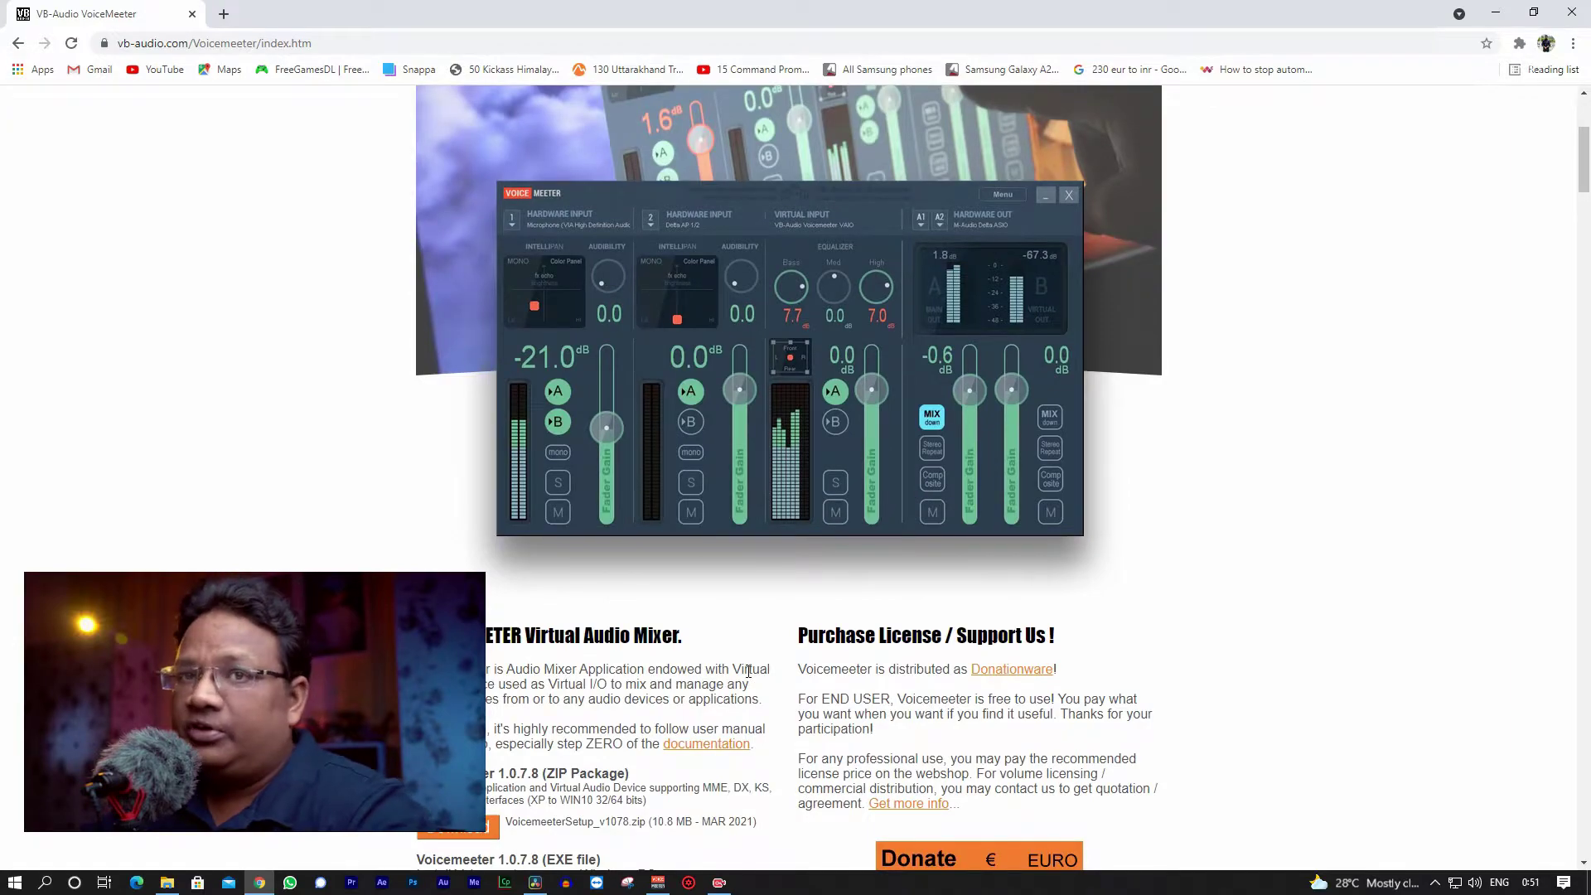
scroll(657, 633, "down", 3)
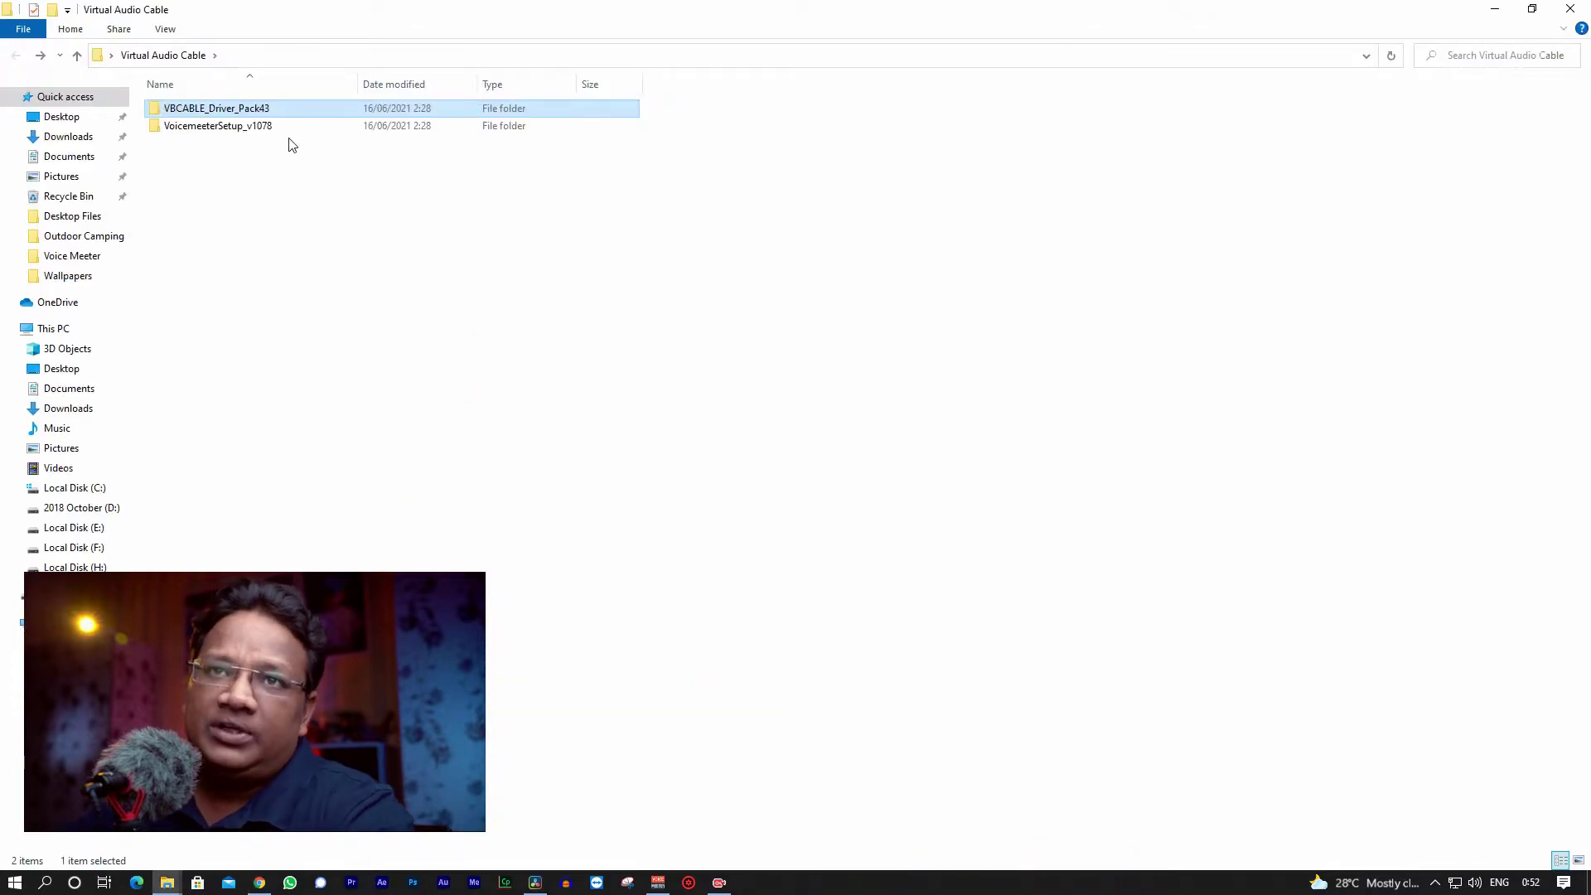
Open the VBCABLE_Driver_Pack43 folder and check the Run as administrator option for VBCABLE_Setup_x64
double_click(256, 108)
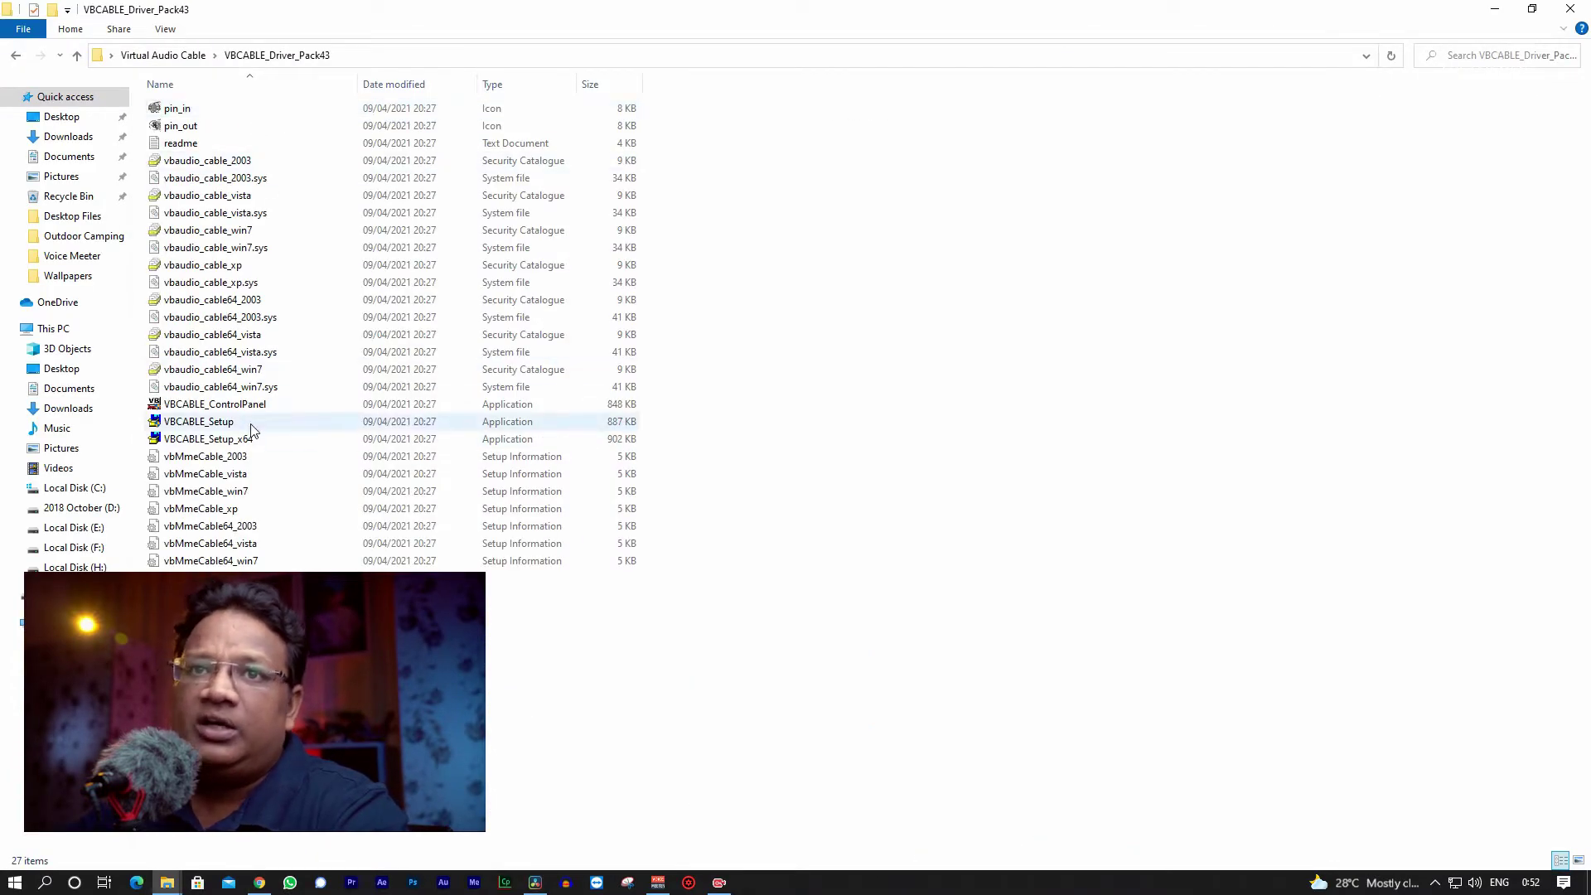
right_click(212, 444)
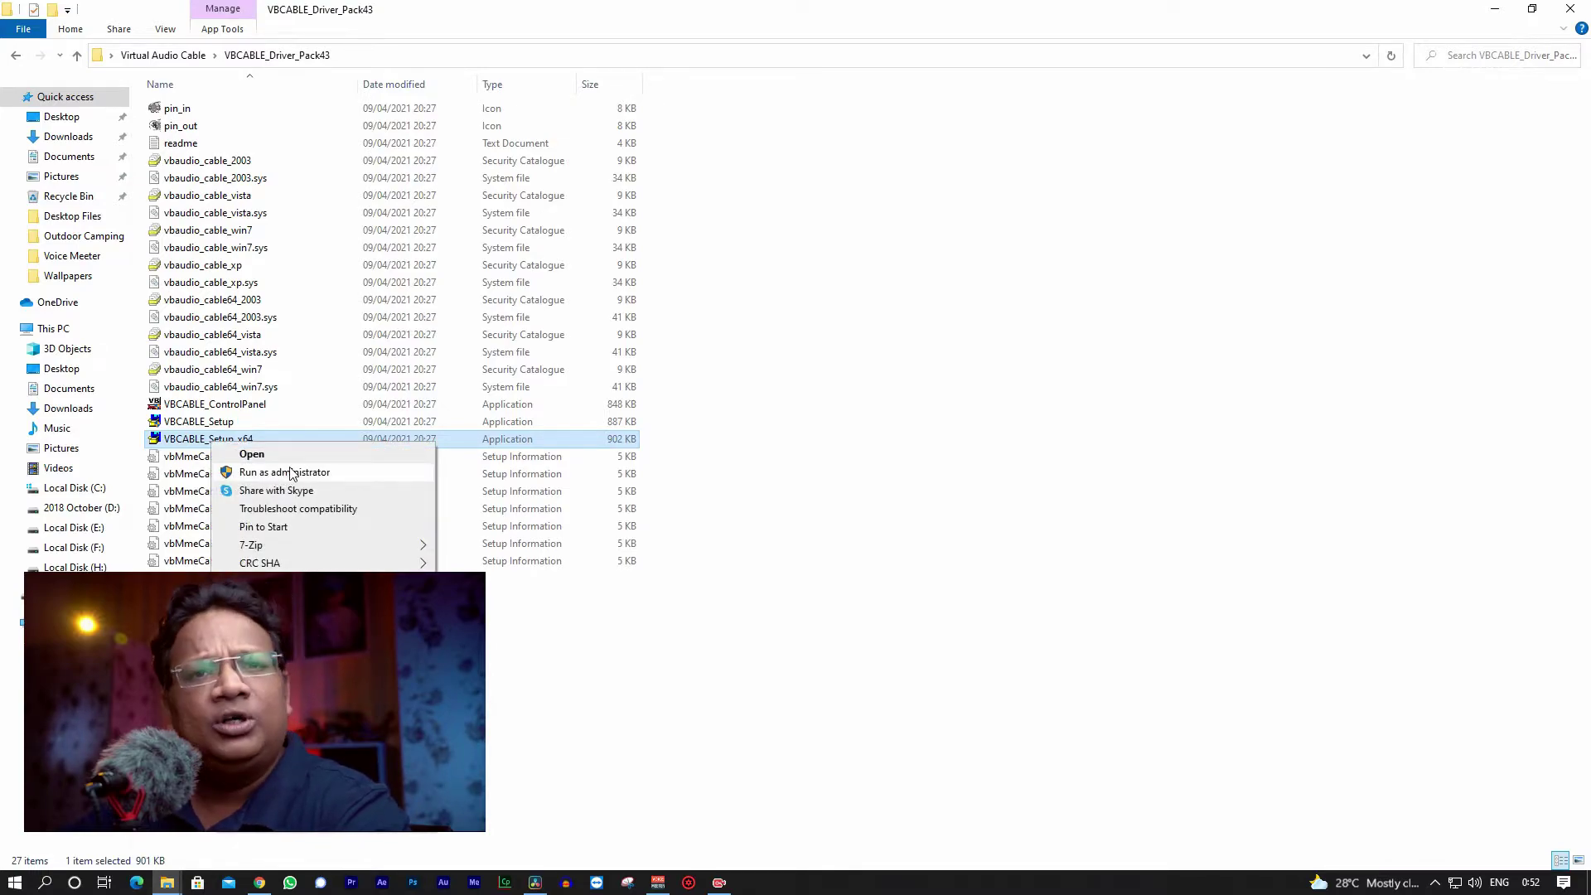
left_click(635, 614)
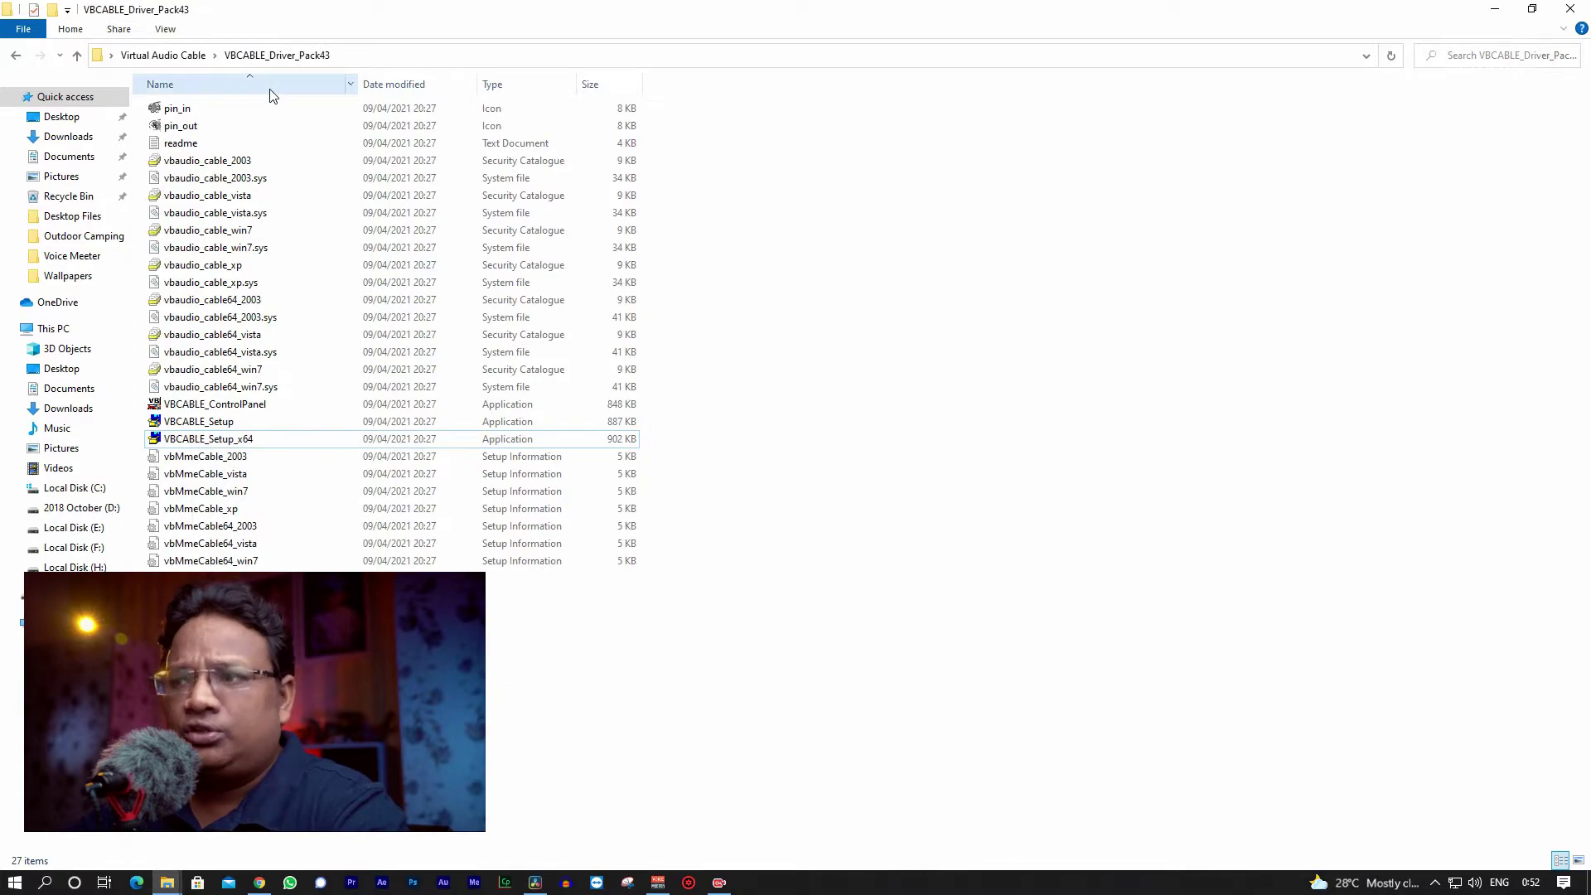
Look in the VoicemeeterSetup_v1078 folder for the run options of VoicemeeterSetup, and return to the Virtual Audio Cable folder
key("alt+Up")
double_click(256, 129)
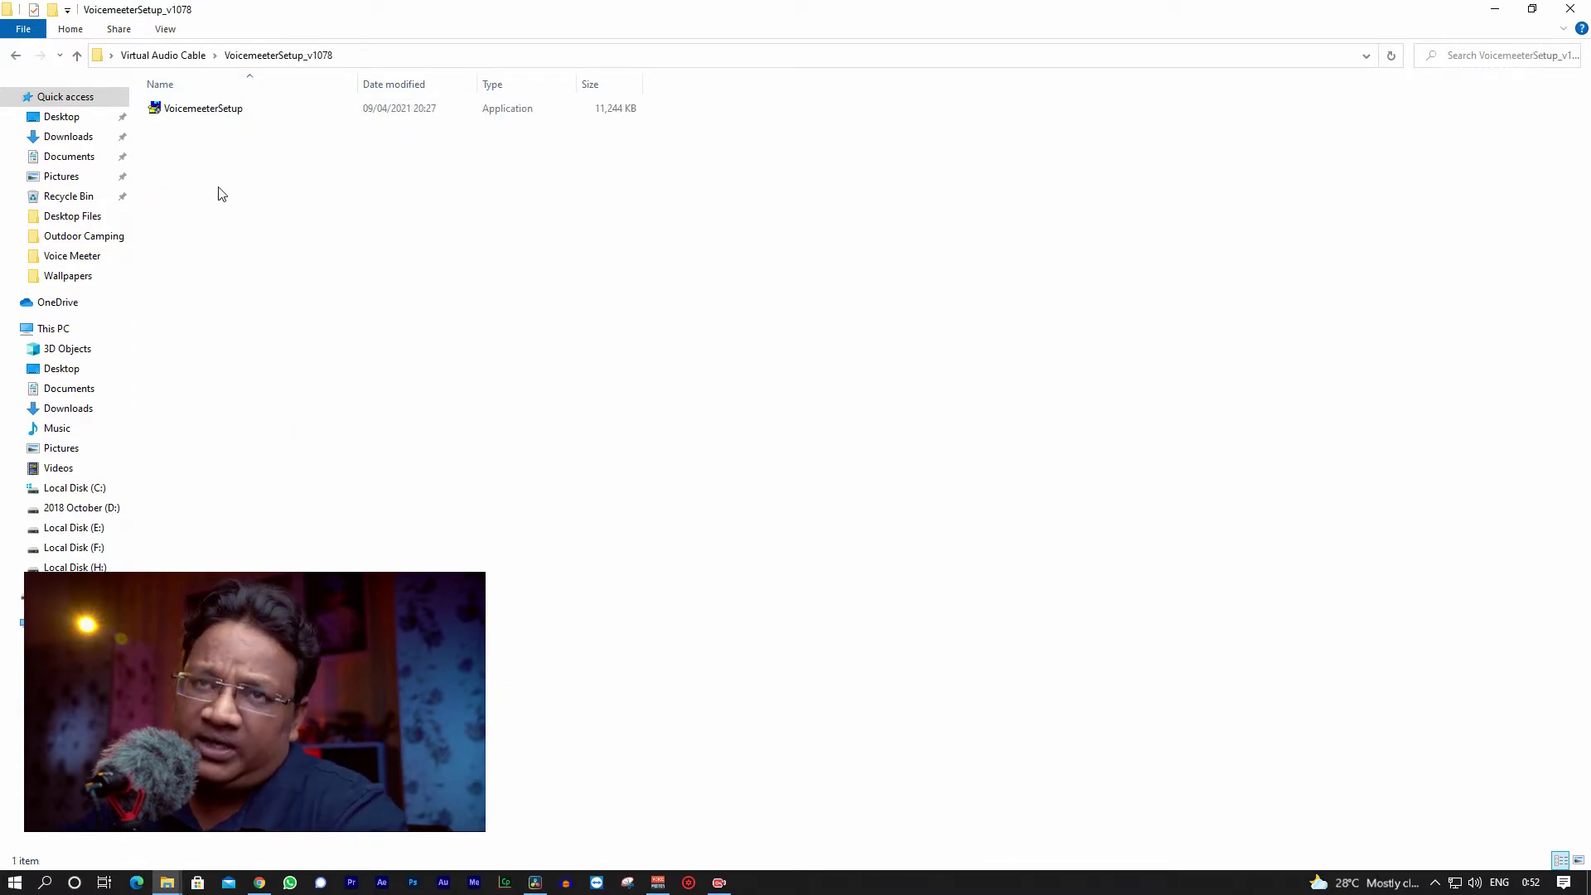
right_click(218, 109)
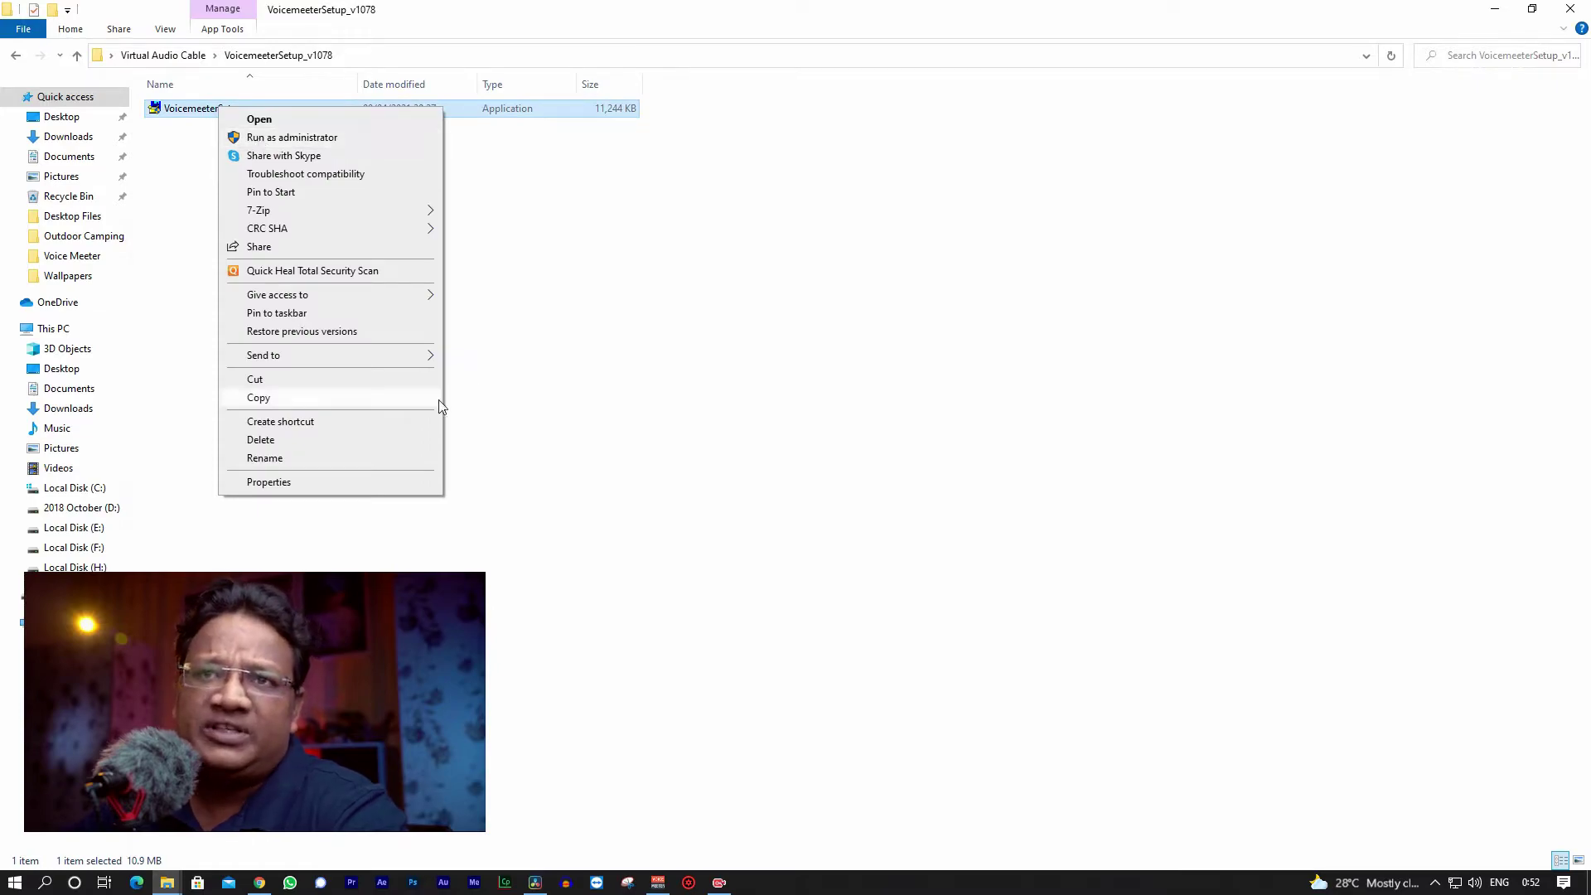
left_click(610, 399)
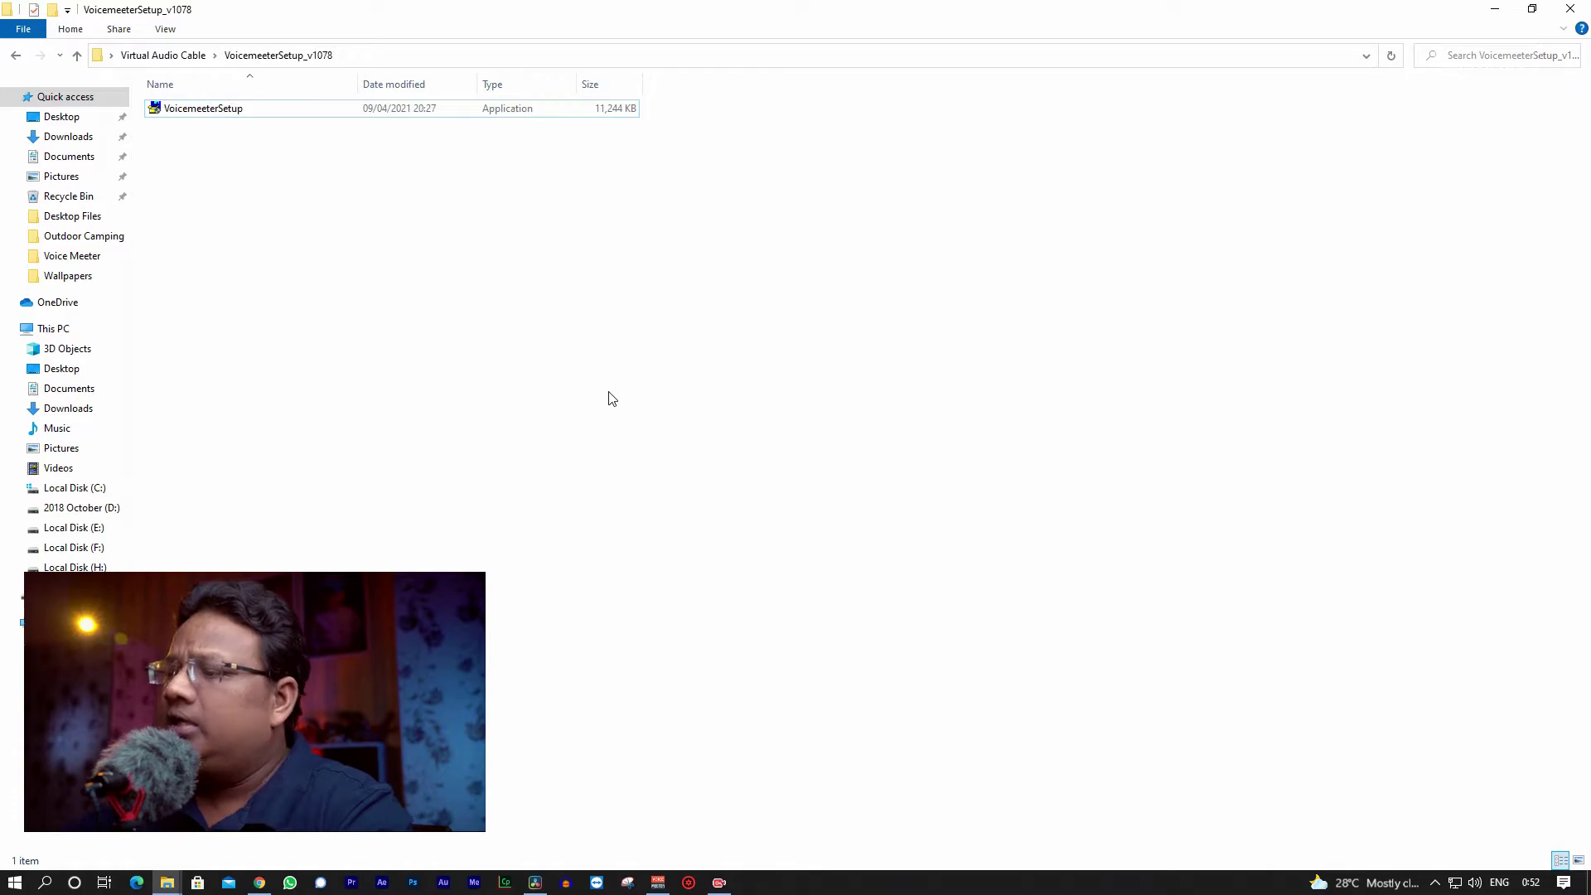
key("alt+Up")
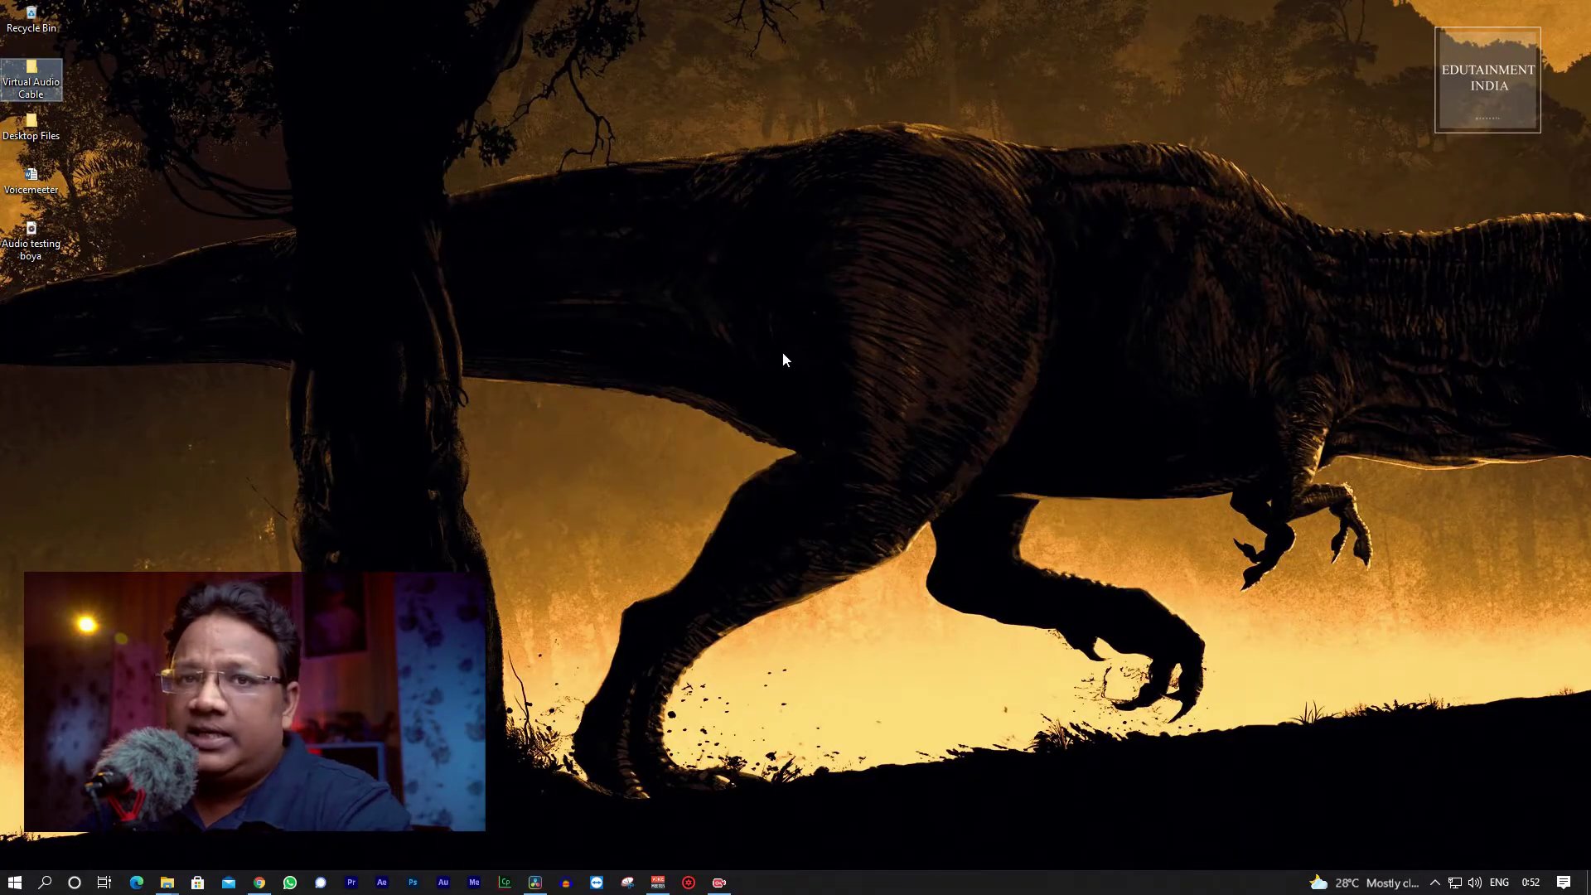
Open the Windows Sound dialog, centre it on the desktop and examine the list of playback devices
right_click(1475, 883)
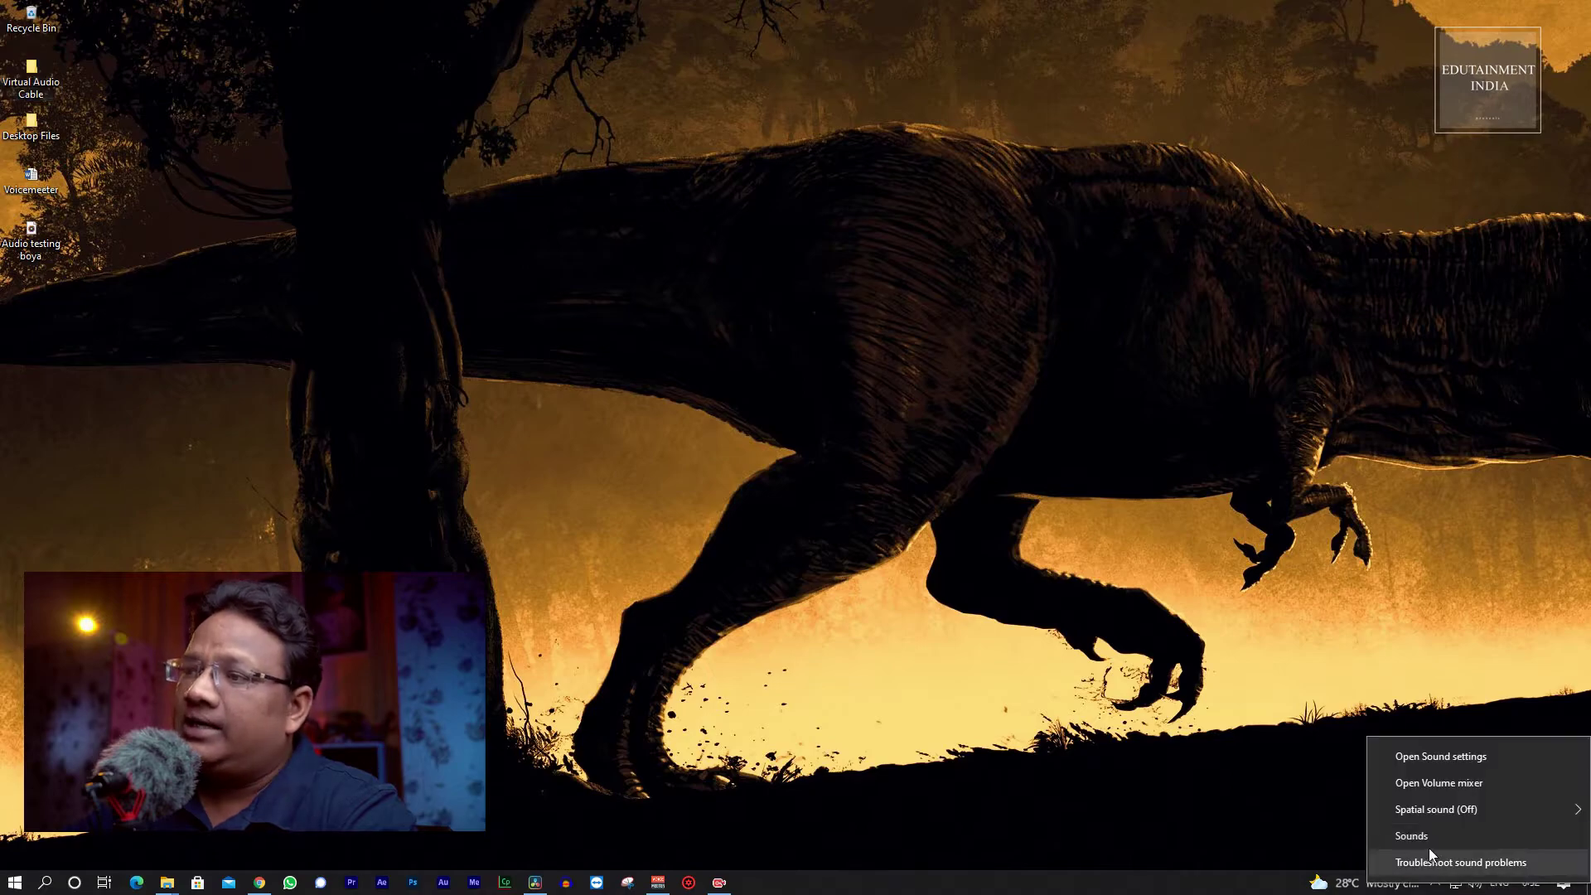
left_click(1428, 838)
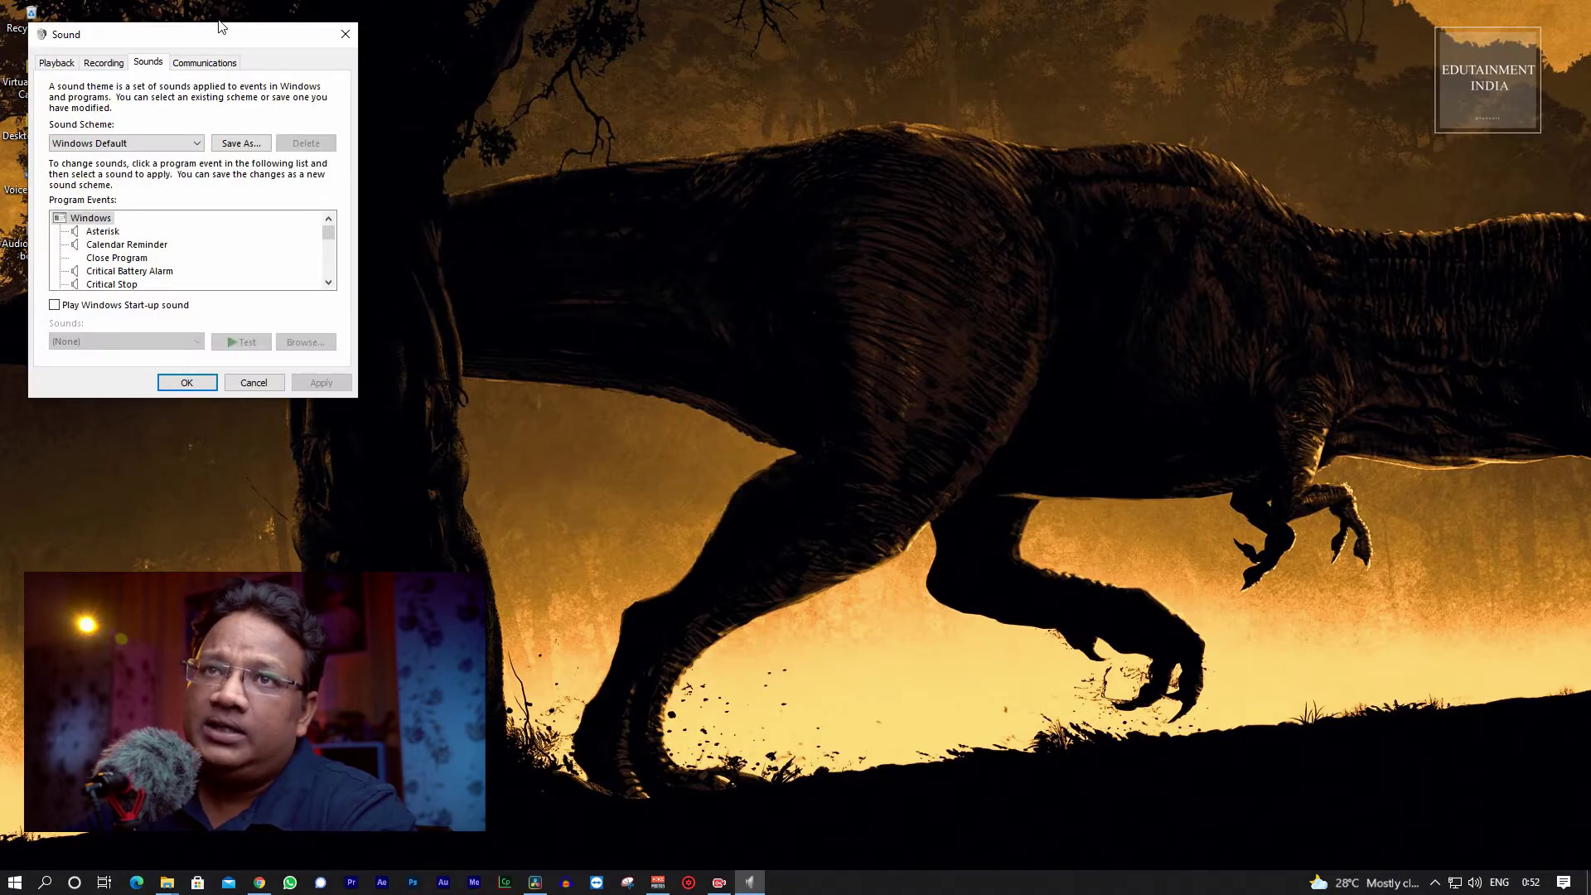
left_click_drag(280, 46, 795, 282)
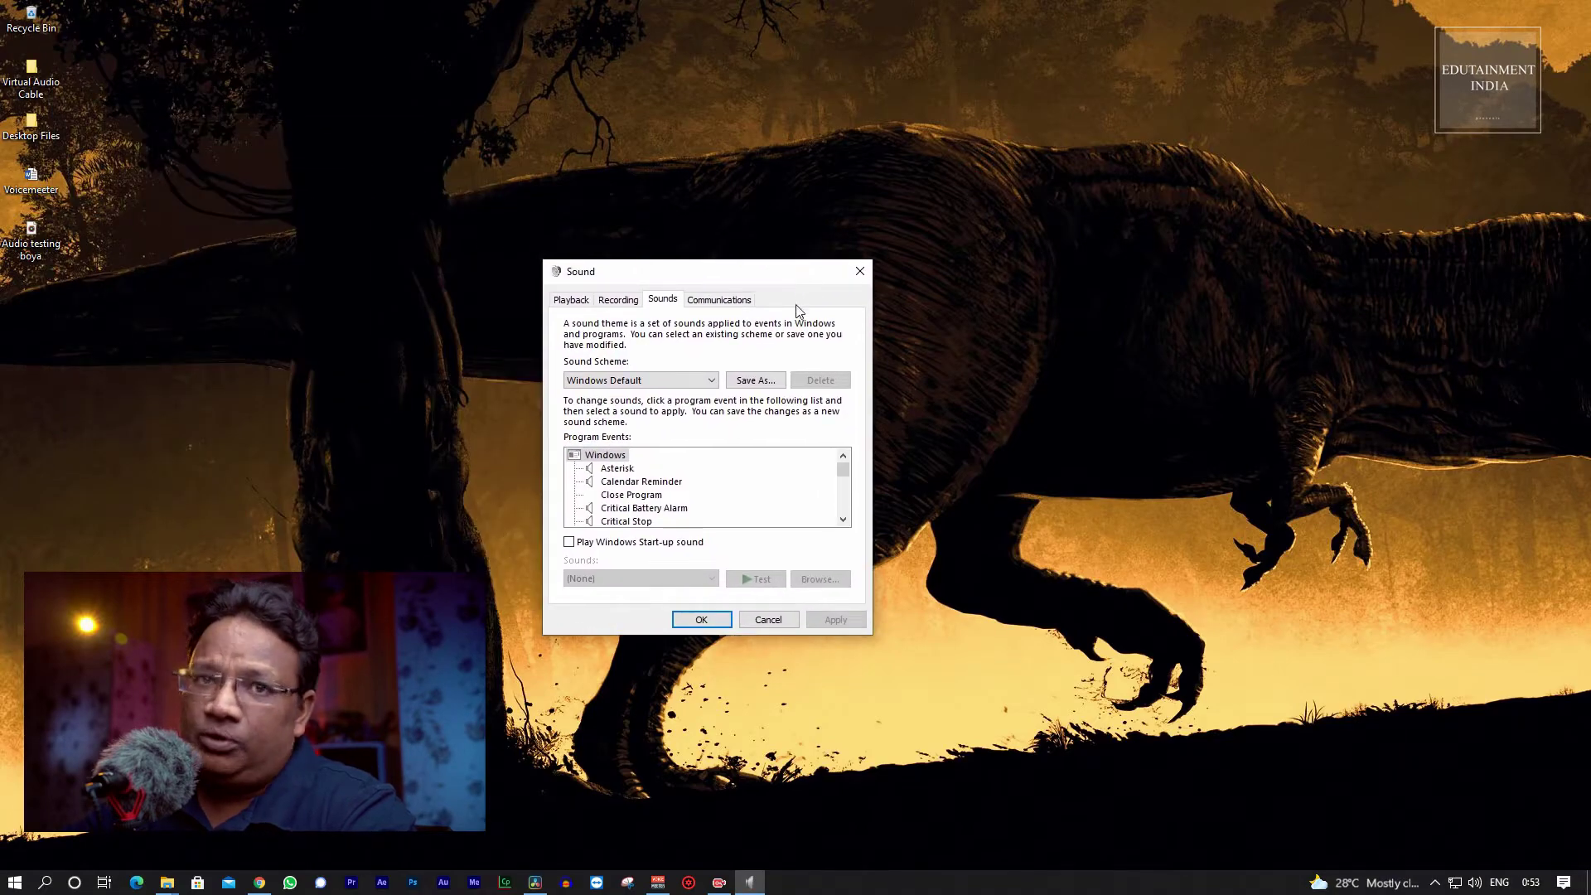
left_click(570, 300)
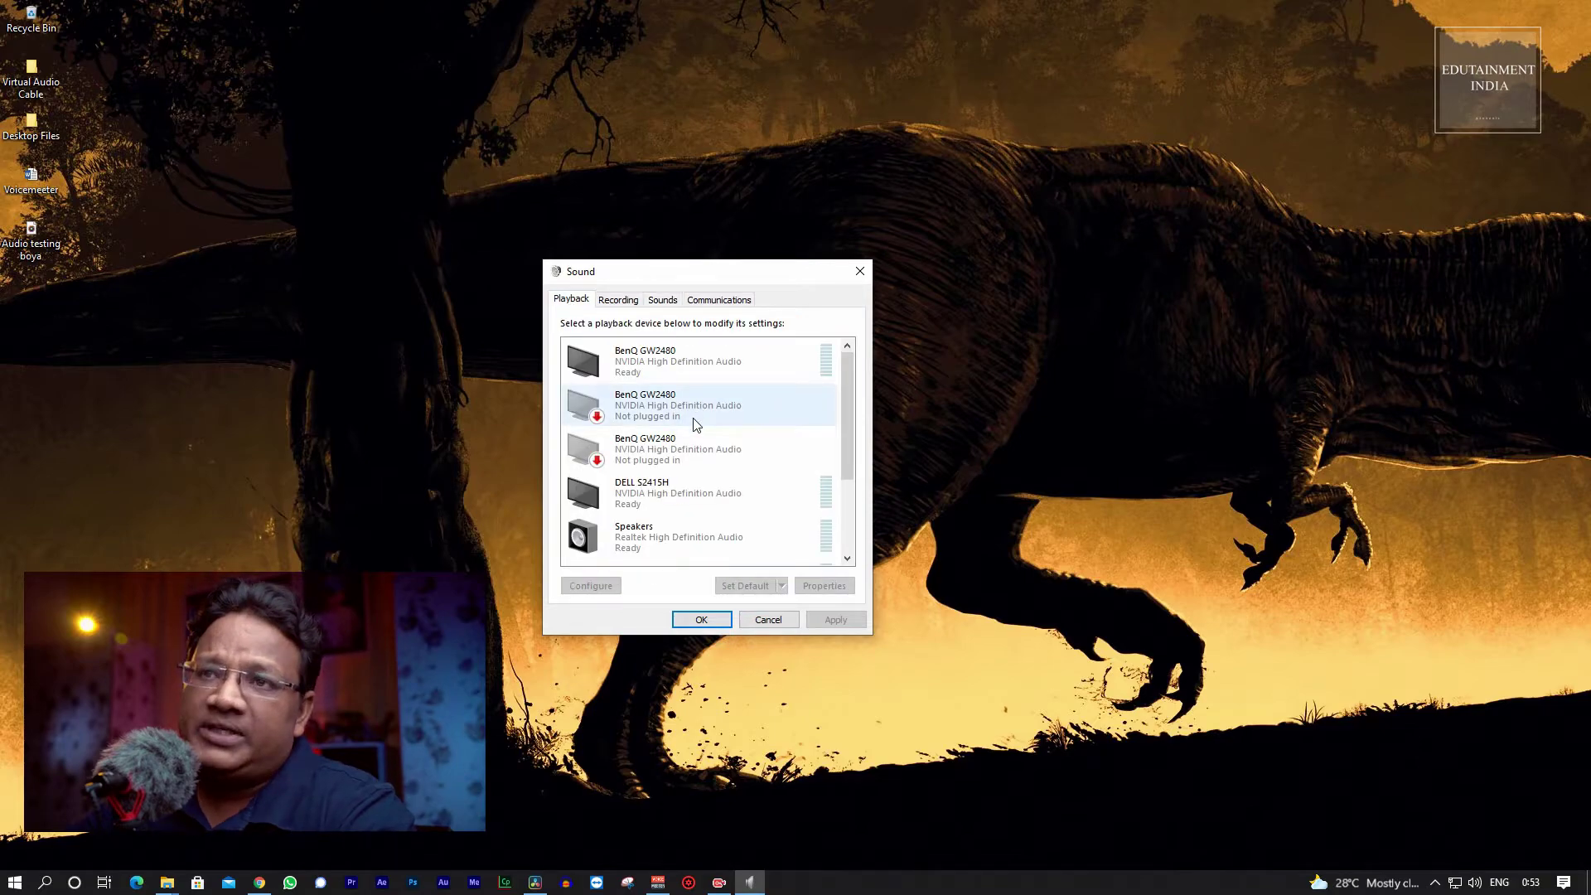
scroll(694, 423, "down", 1)
scroll(694, 422, "down", 3)
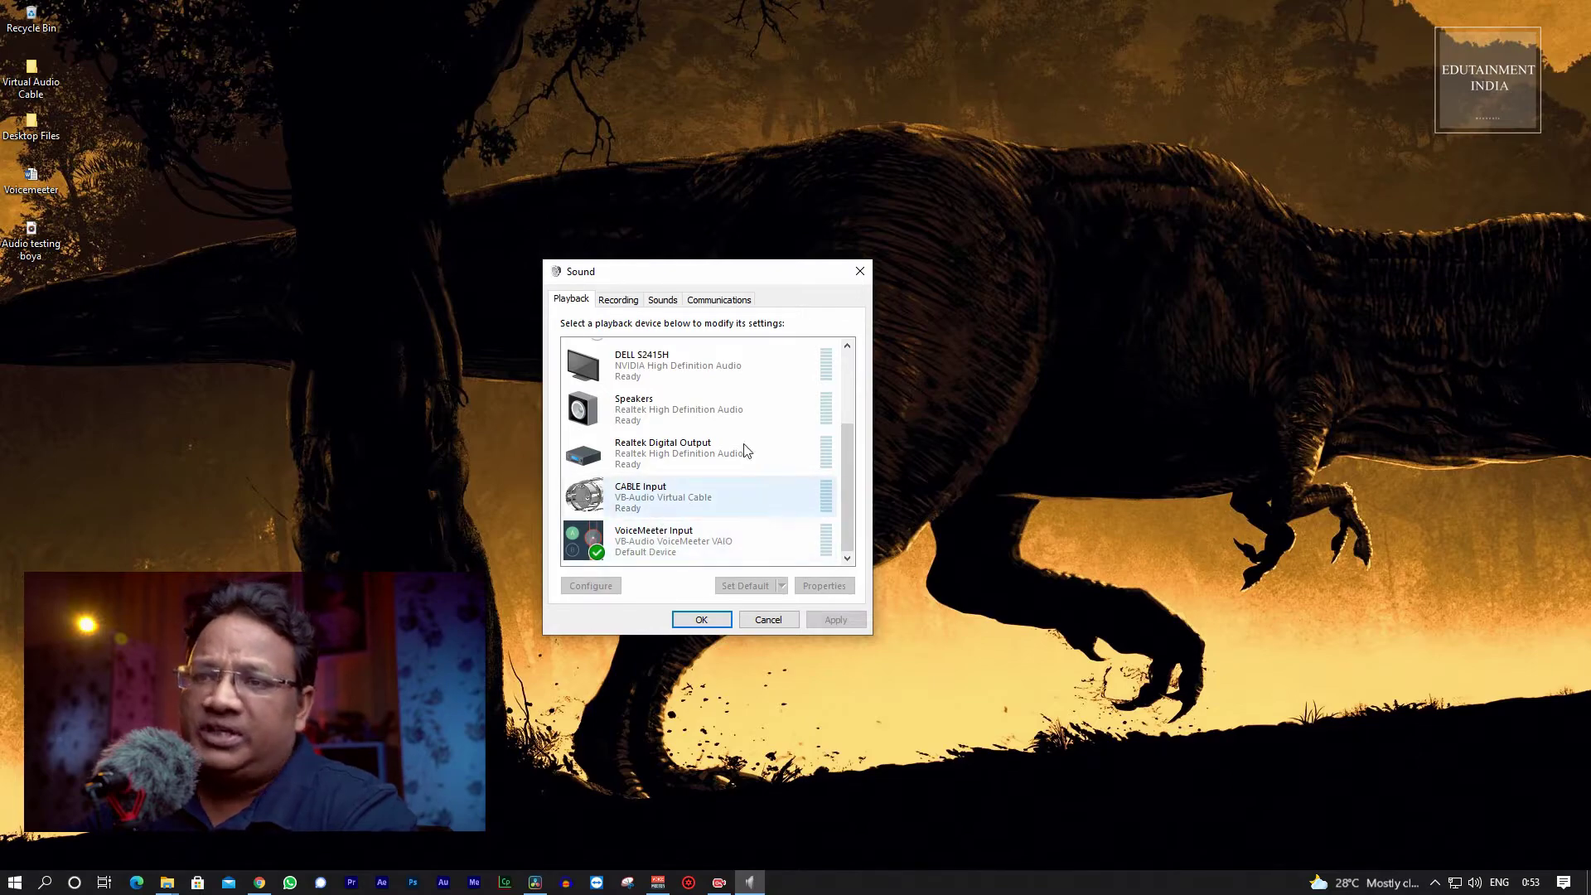
scroll(676, 430, "up", 3)
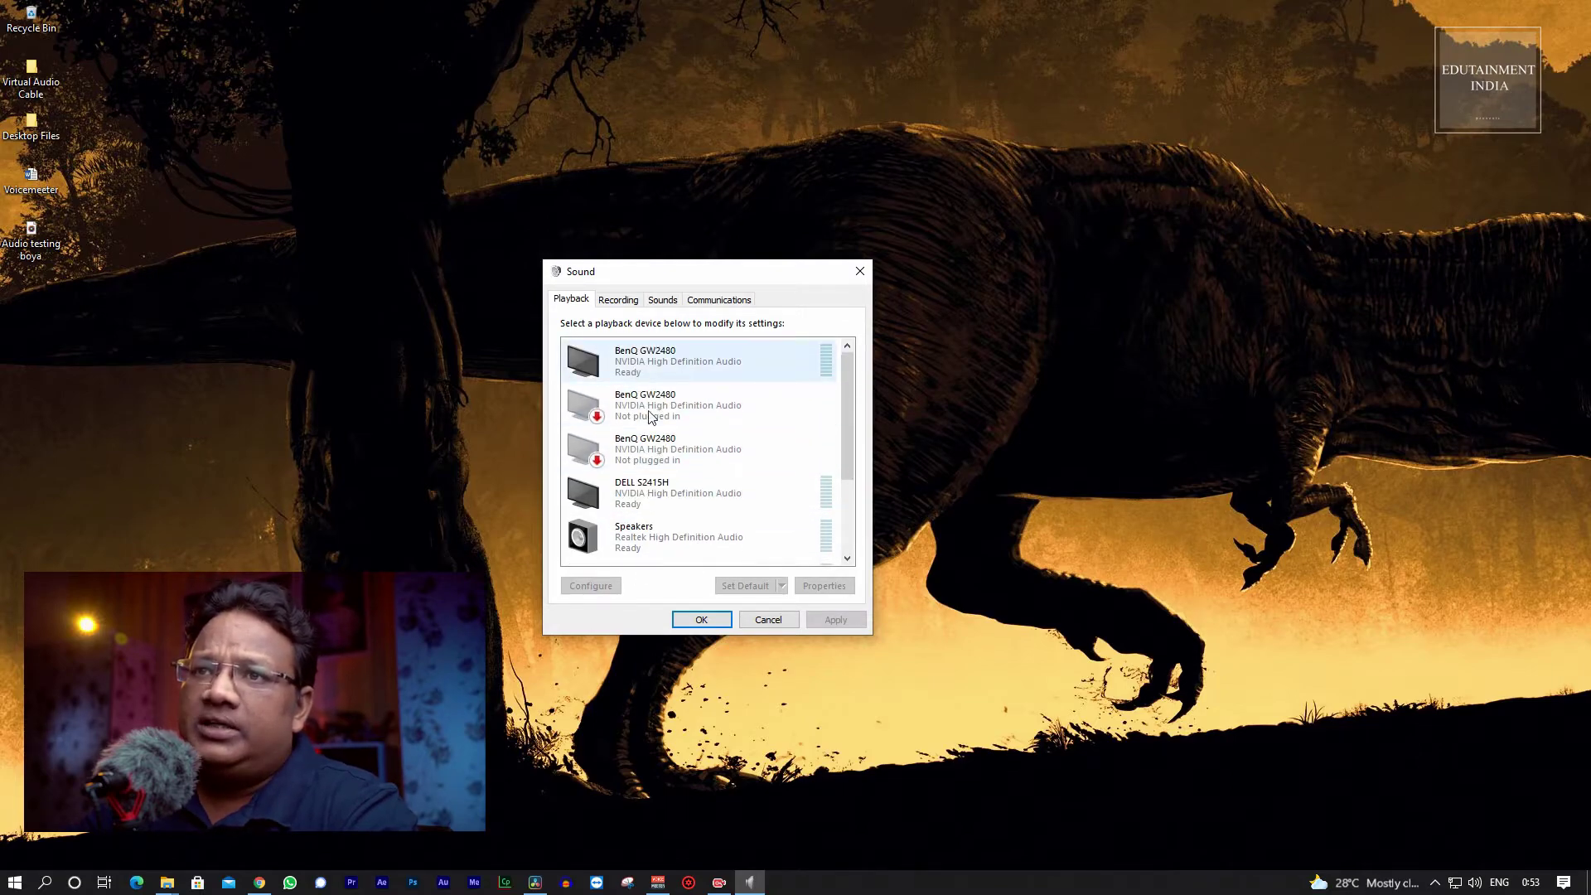
scroll(680, 493, "down", 2)
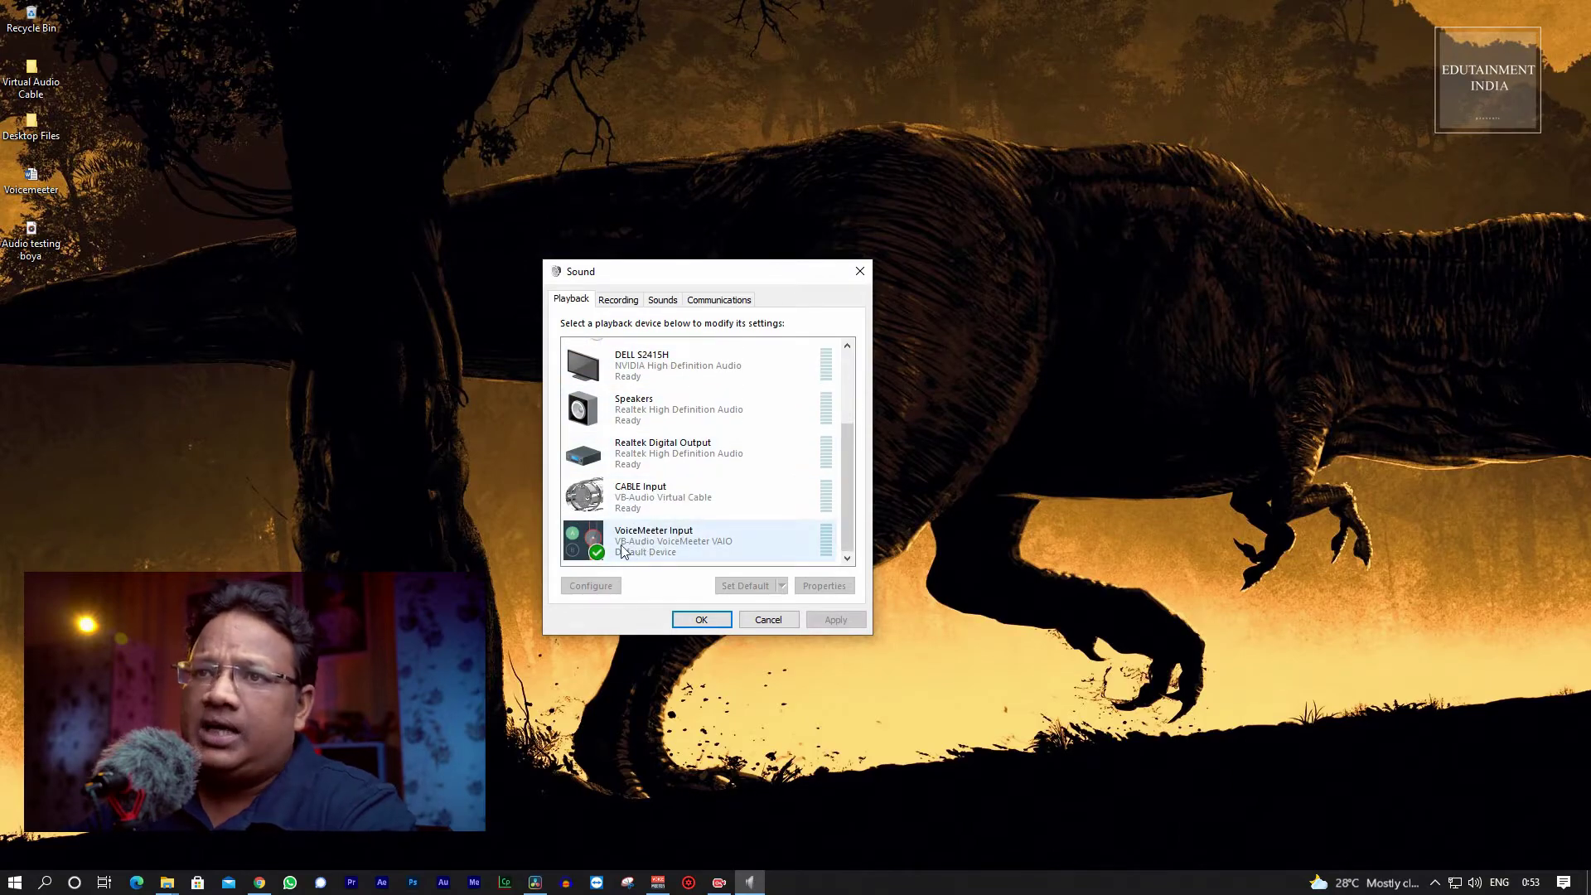
Inspect the default-device options of the VoiceMeeter Input and Realtek Speakers playback devices
right_click(634, 546)
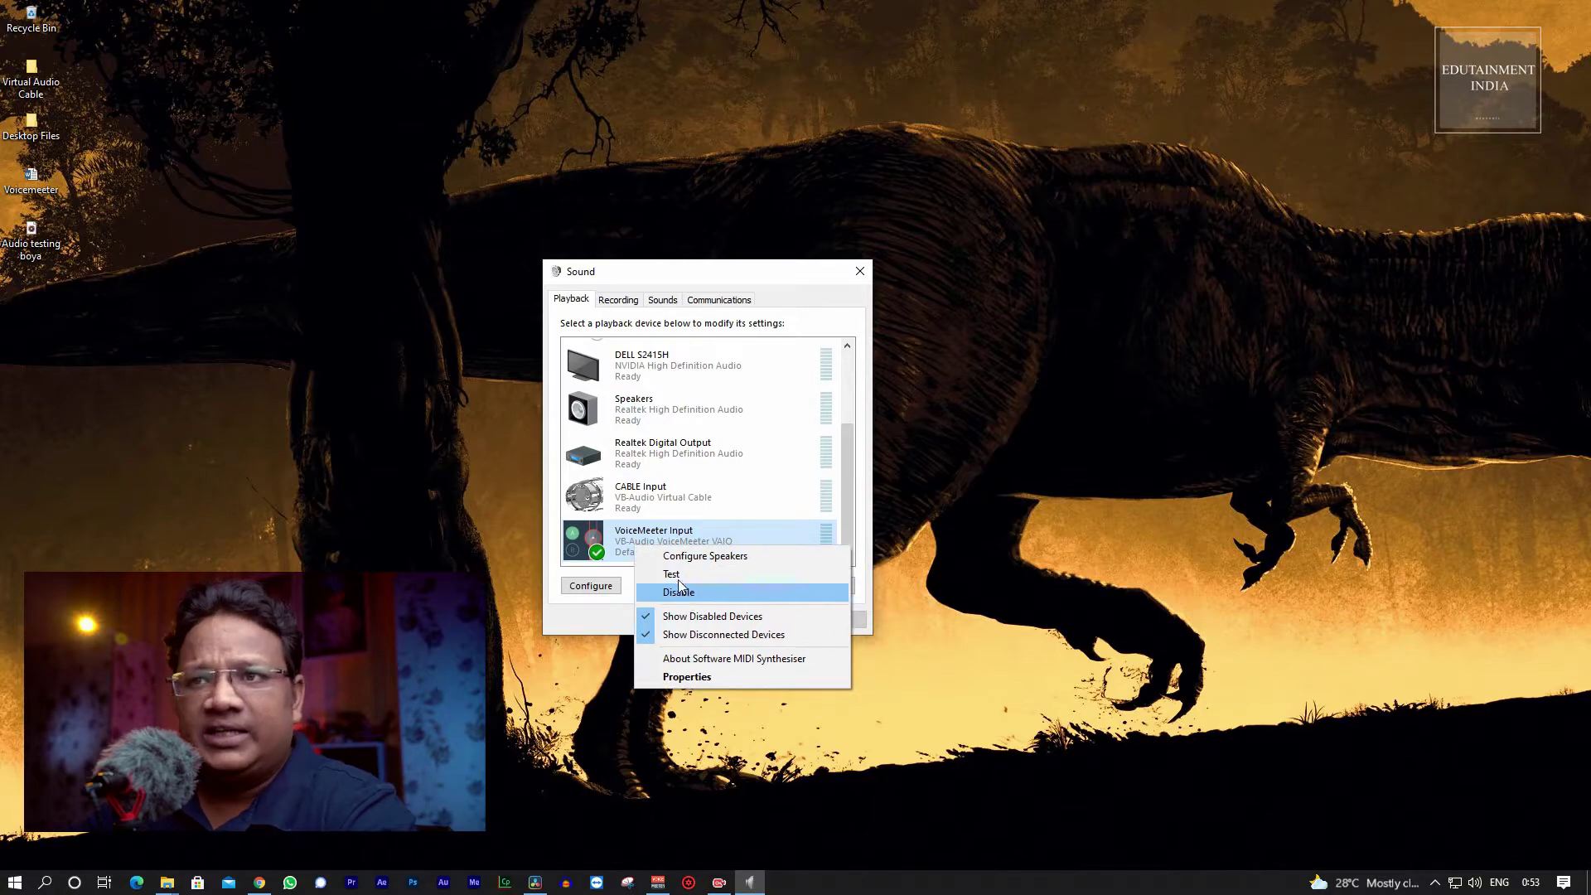
right_click(649, 417)
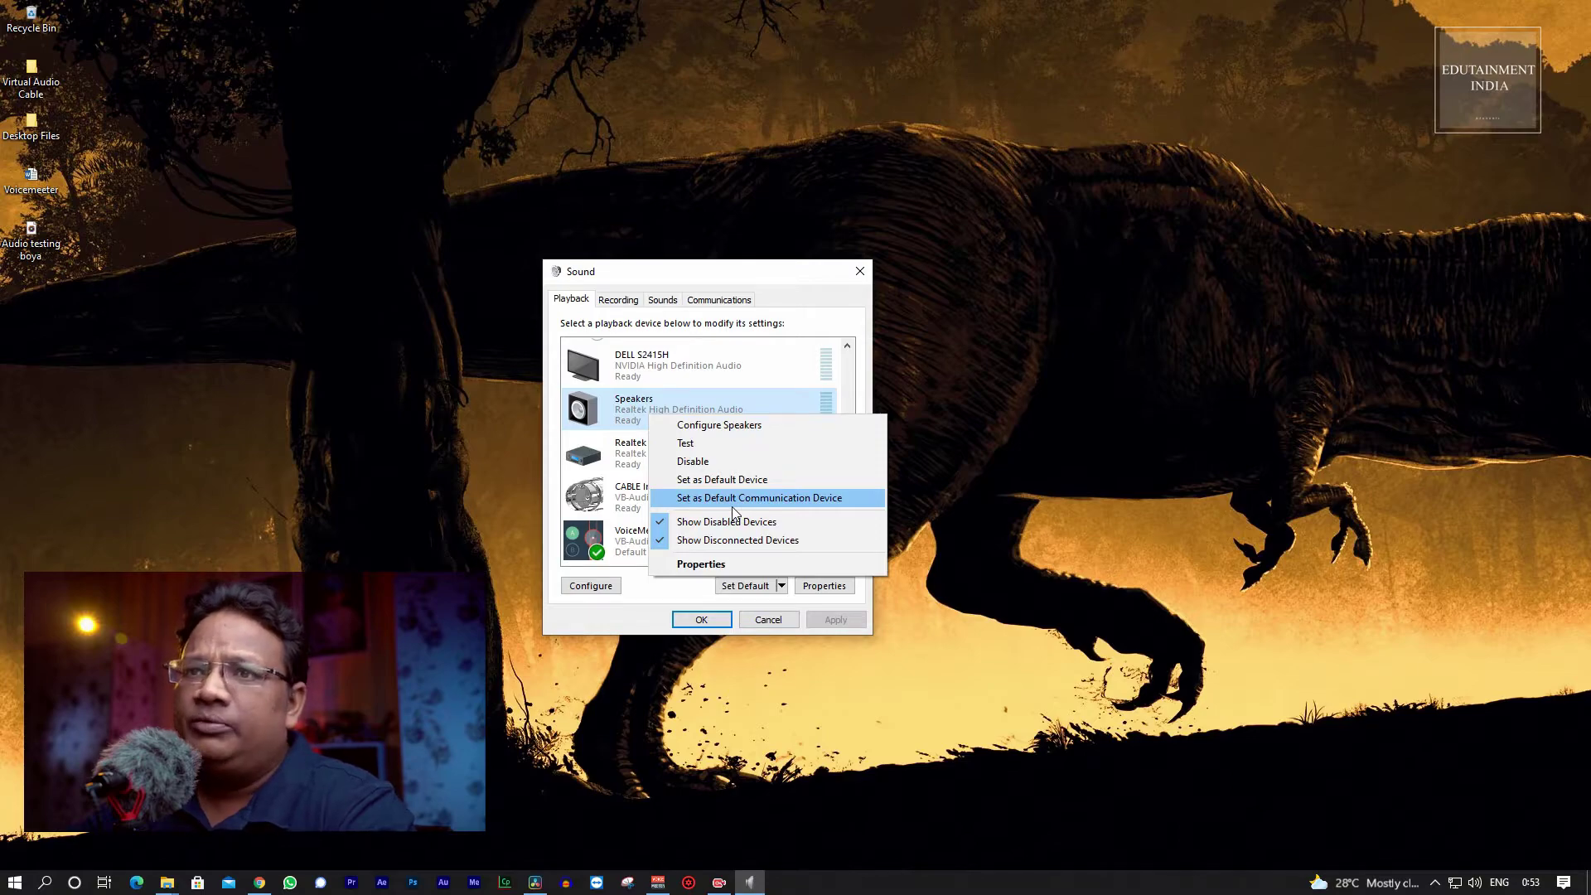
left_click(619, 545)
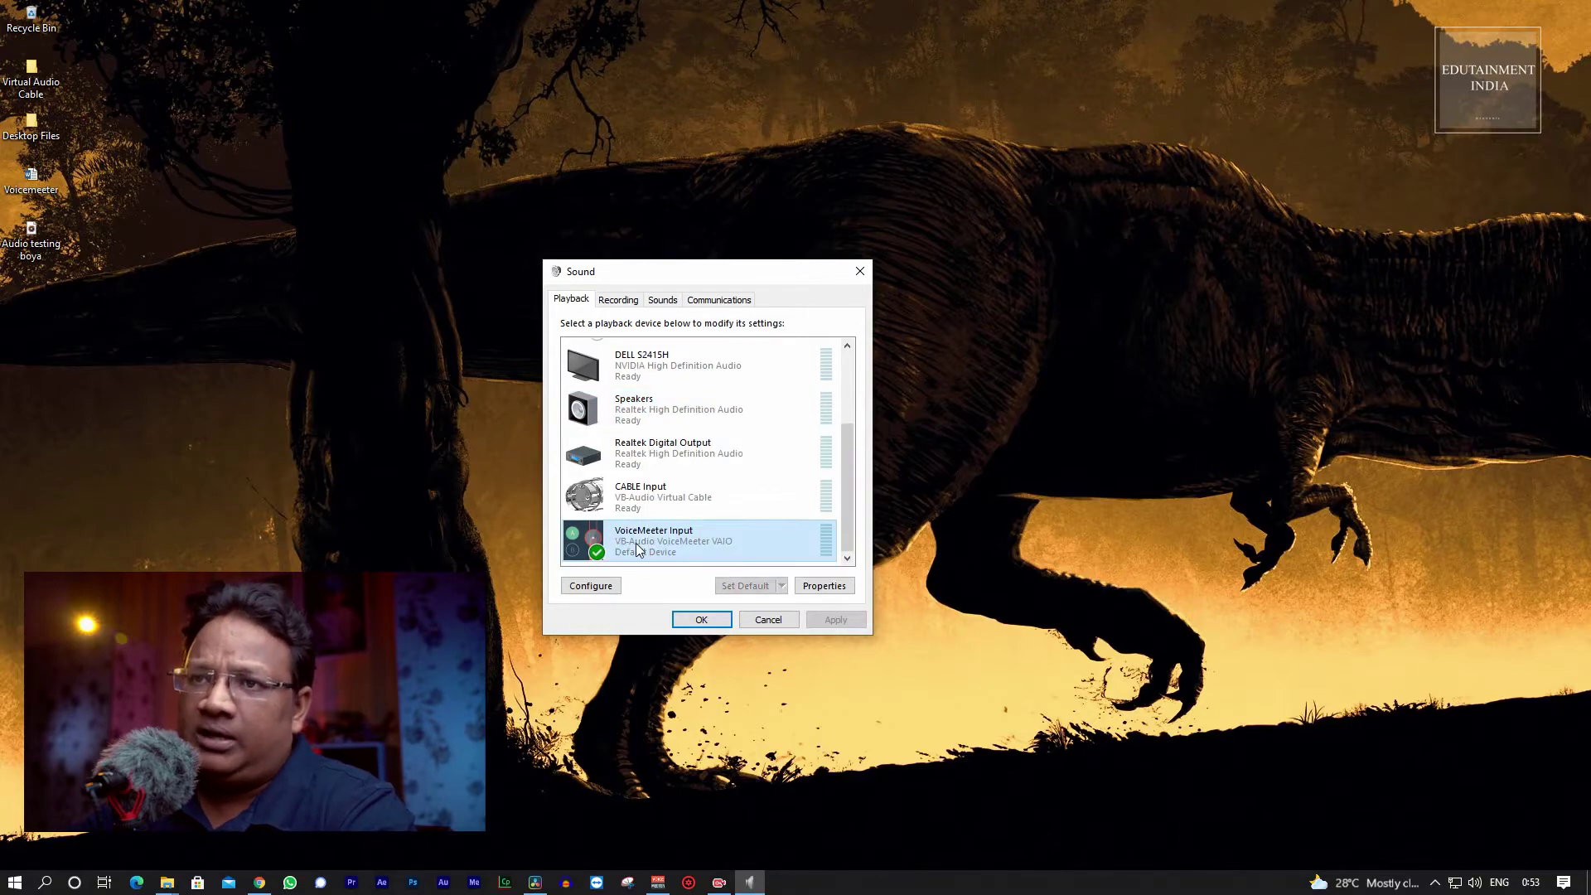
right_click(638, 549)
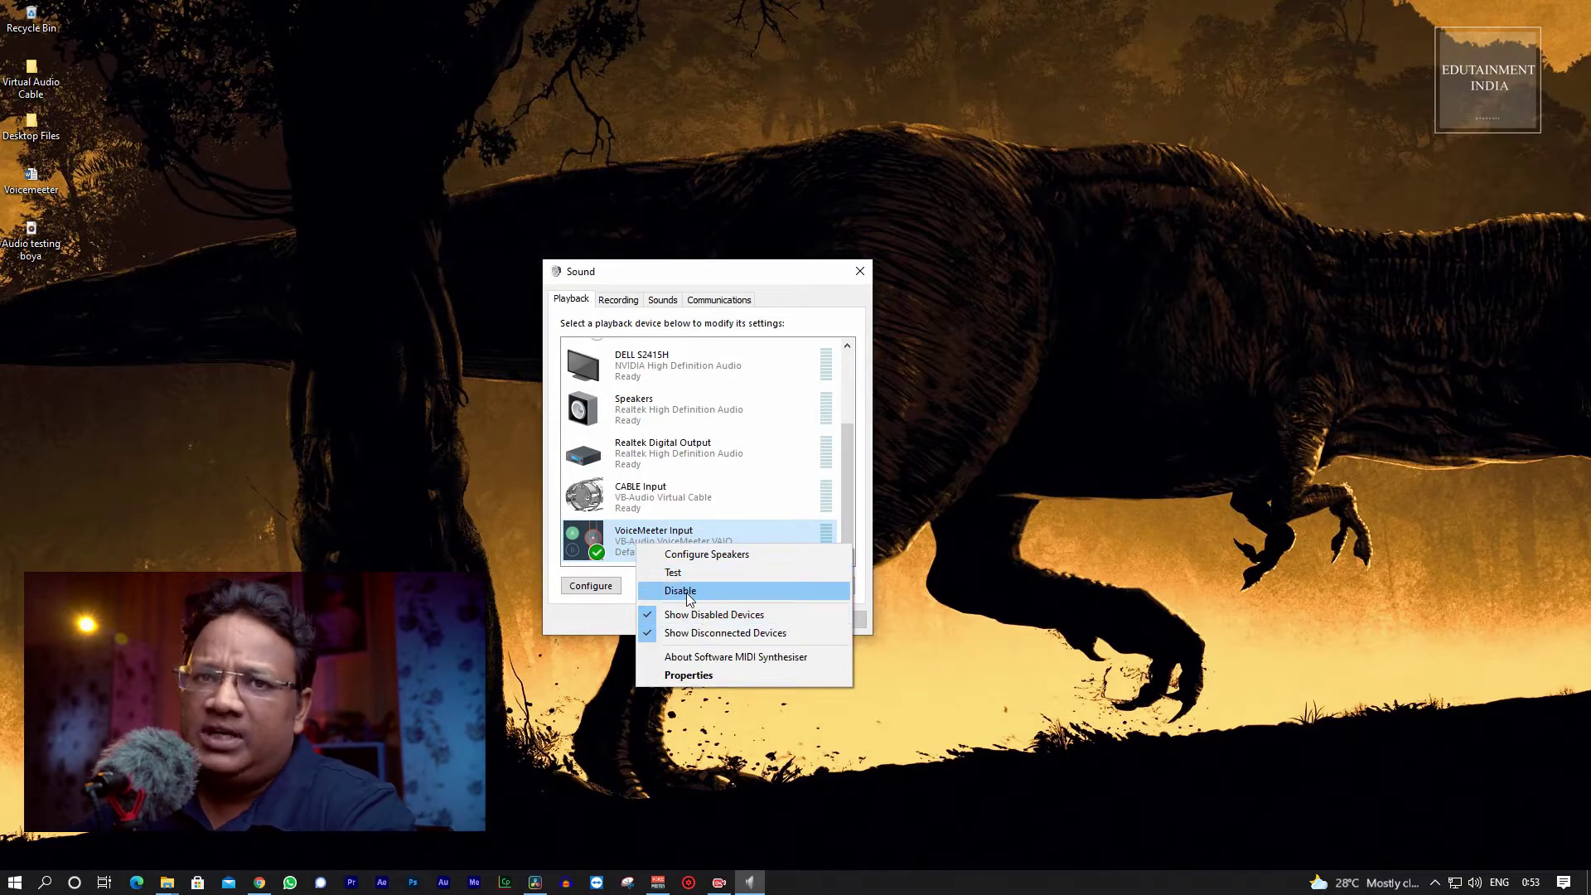
Show the recording devices and inspect the options available for VoiceMeeter Output
left_click(605, 309)
left_click(611, 304)
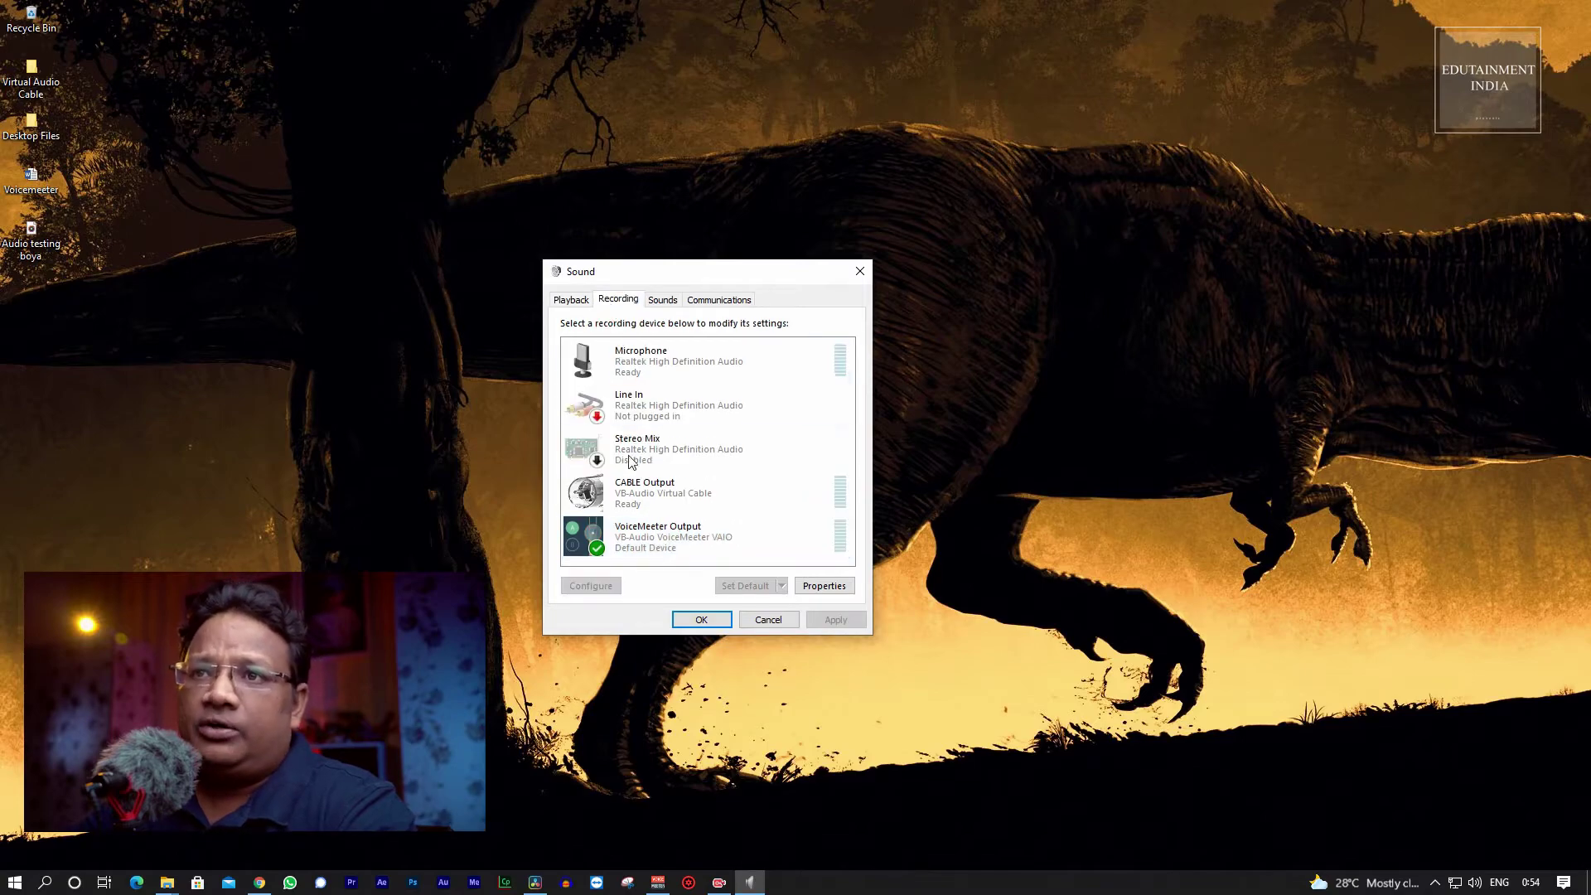
right_click(640, 544)
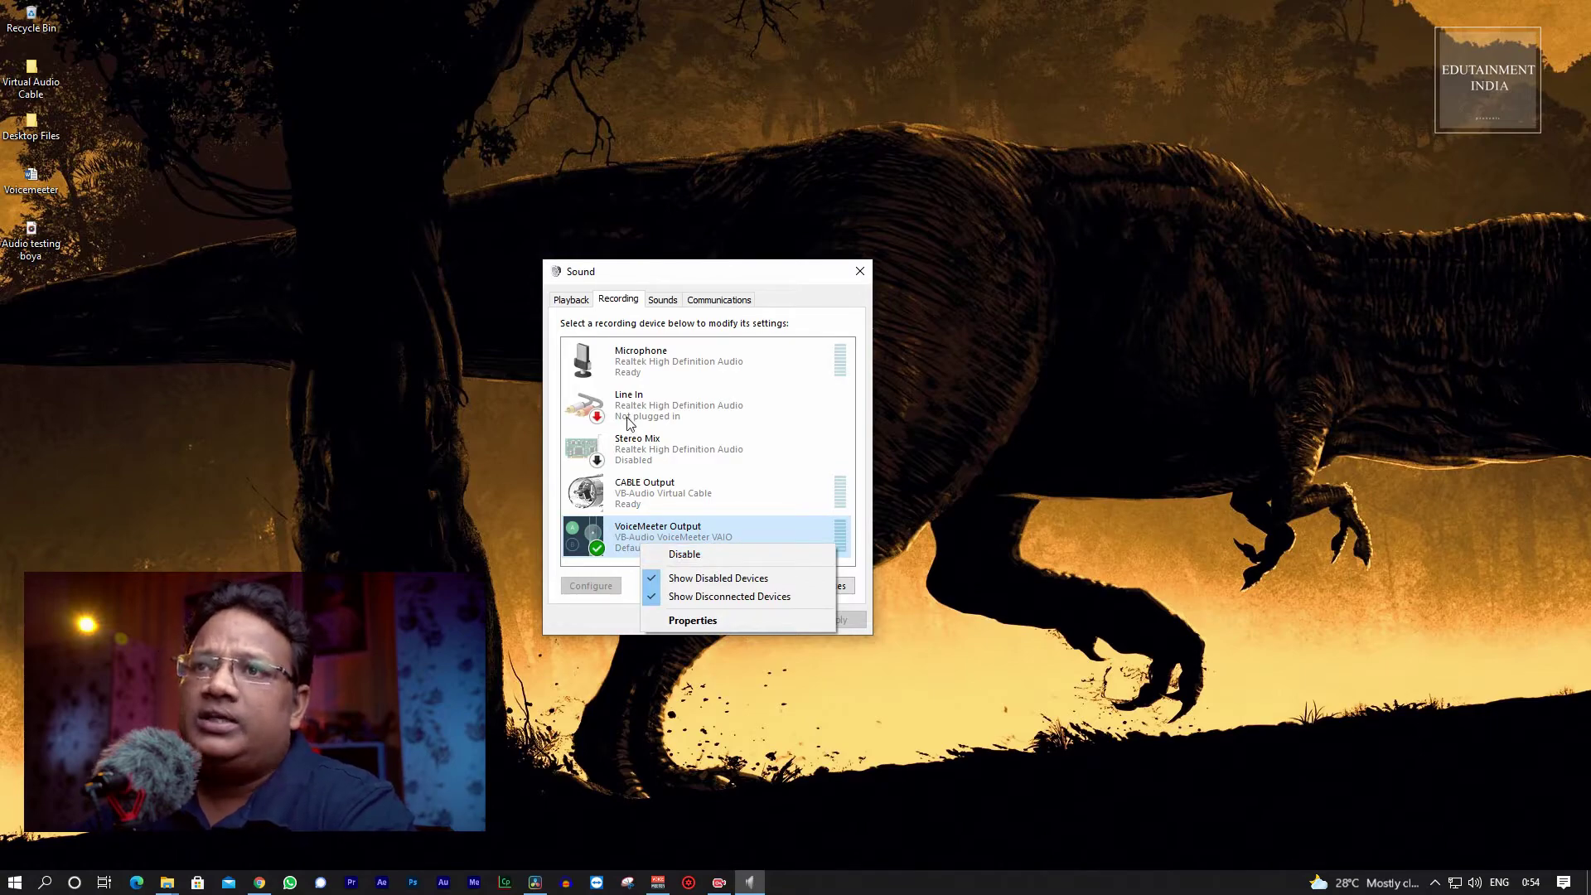
left_click(688, 288)
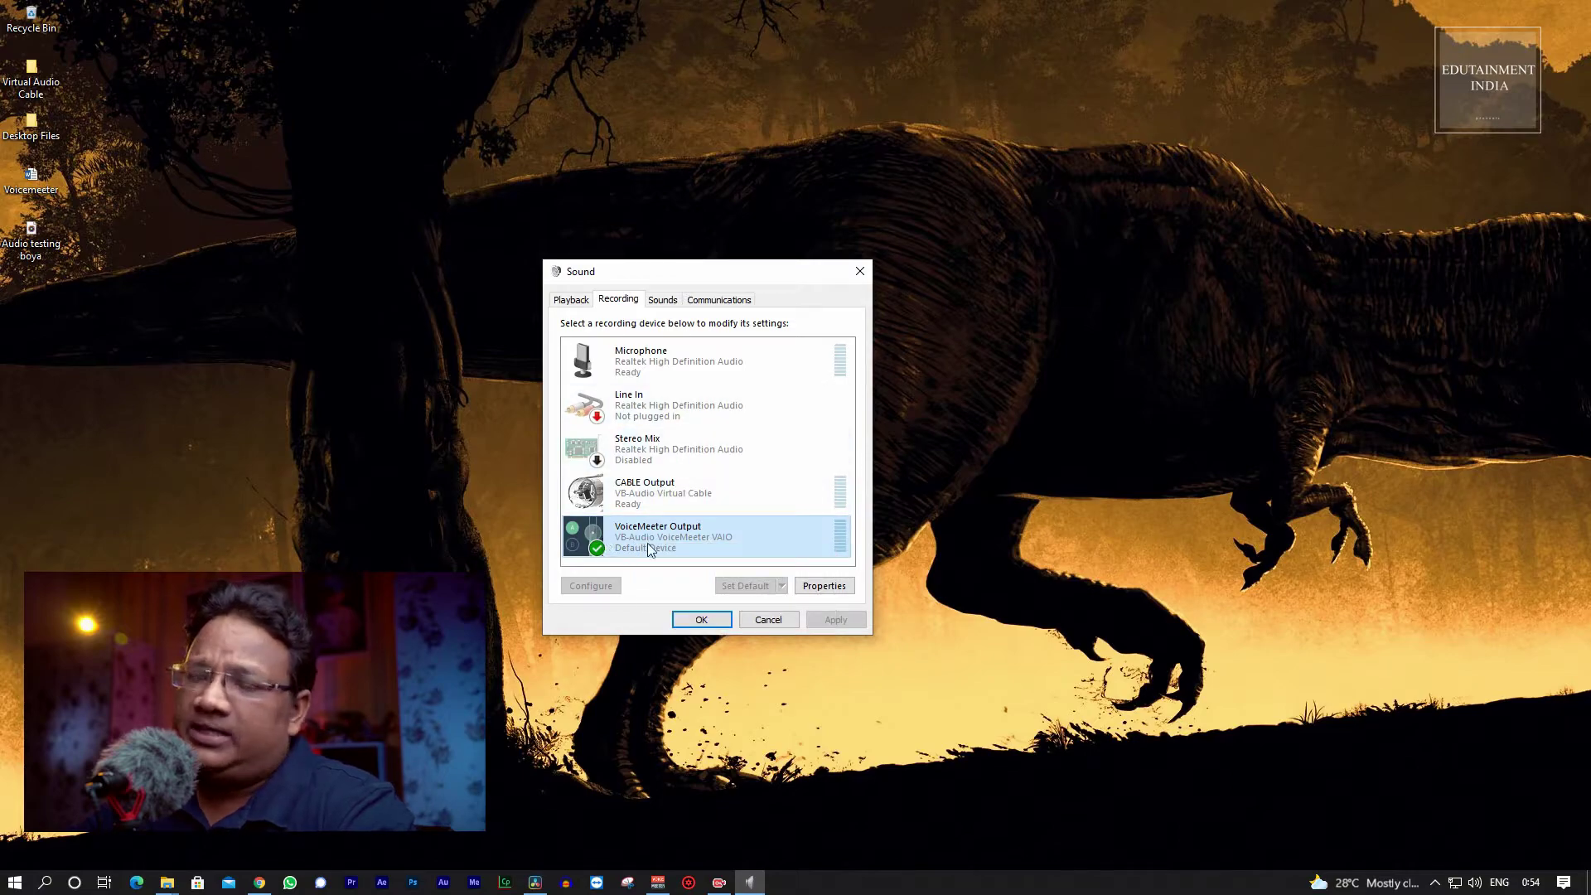
Recheck the default devices for playback and recording, and accept the Sound settings
left_click(574, 300)
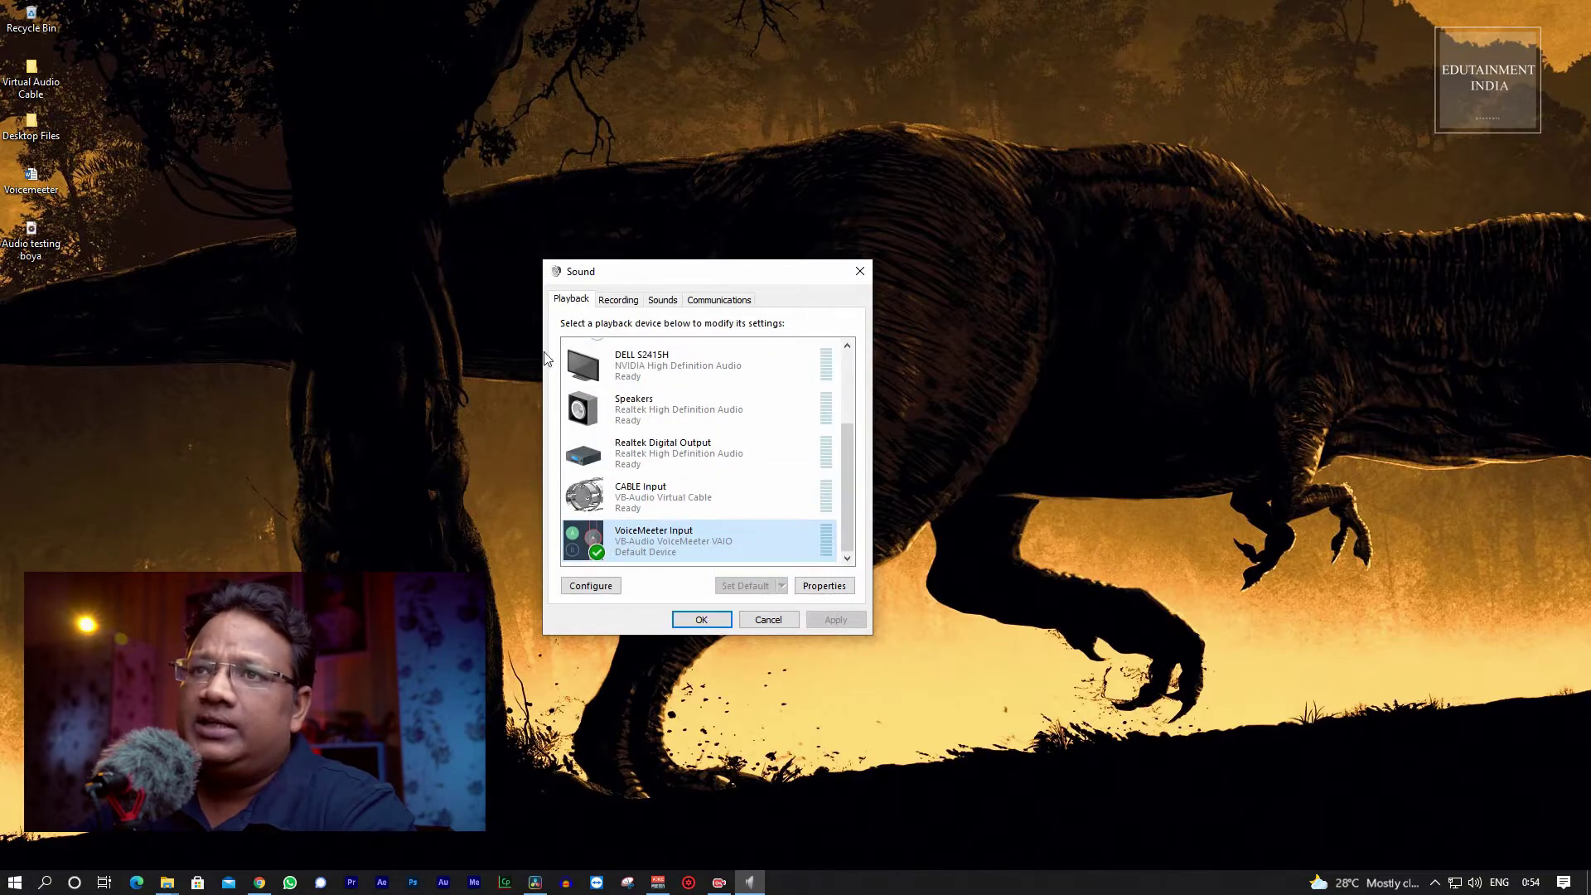
scroll(725, 435, "up", 2)
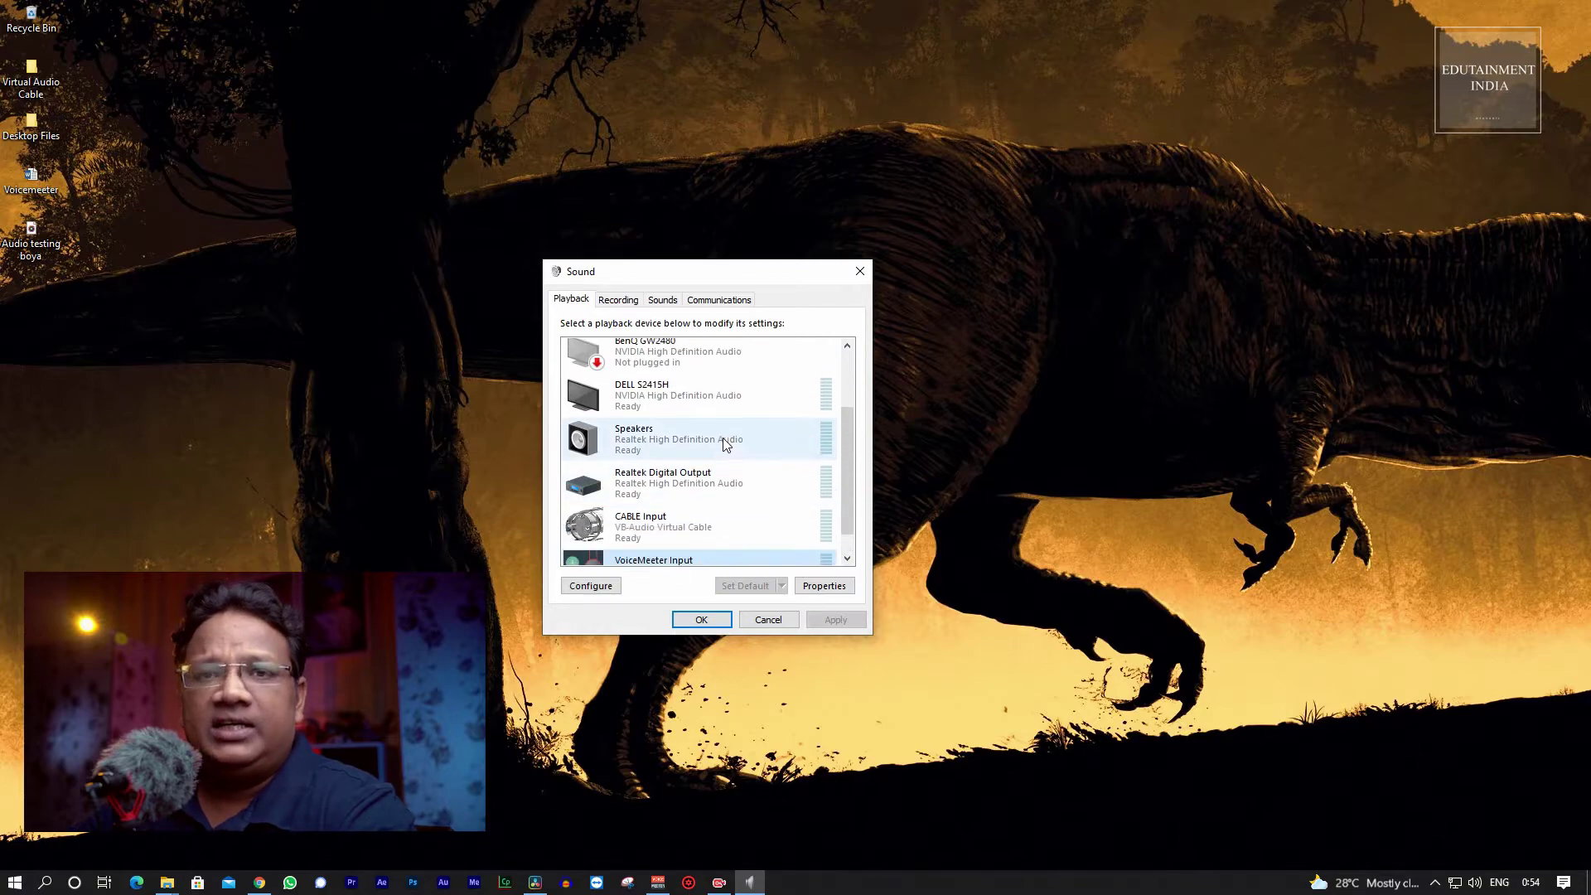
scroll(725, 445, "down", 1)
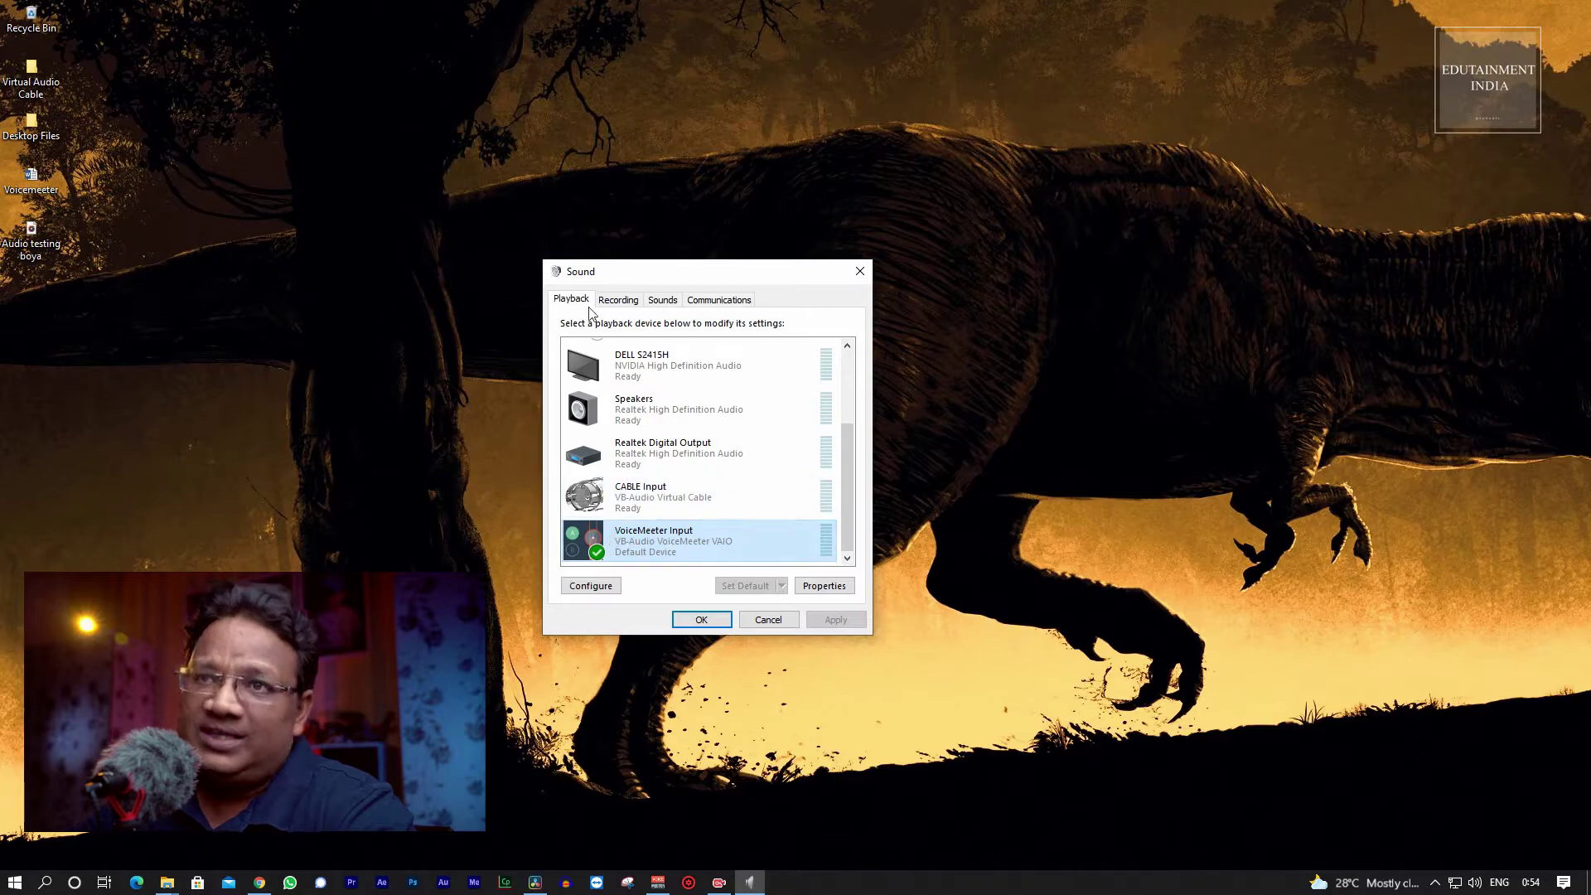
left_click(620, 302)
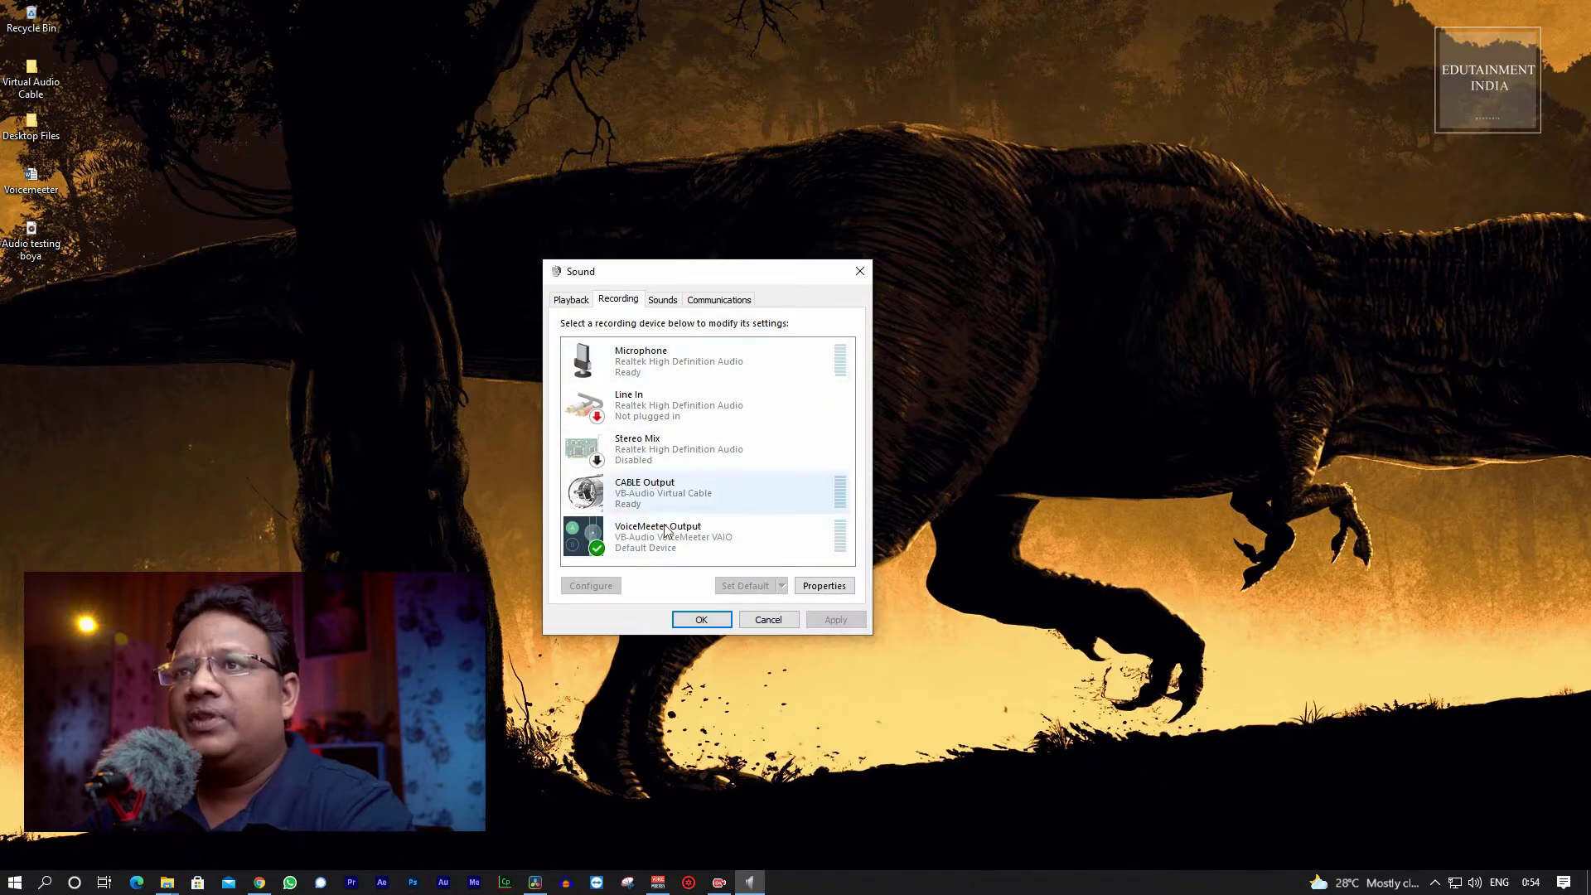
left_click(700, 619)
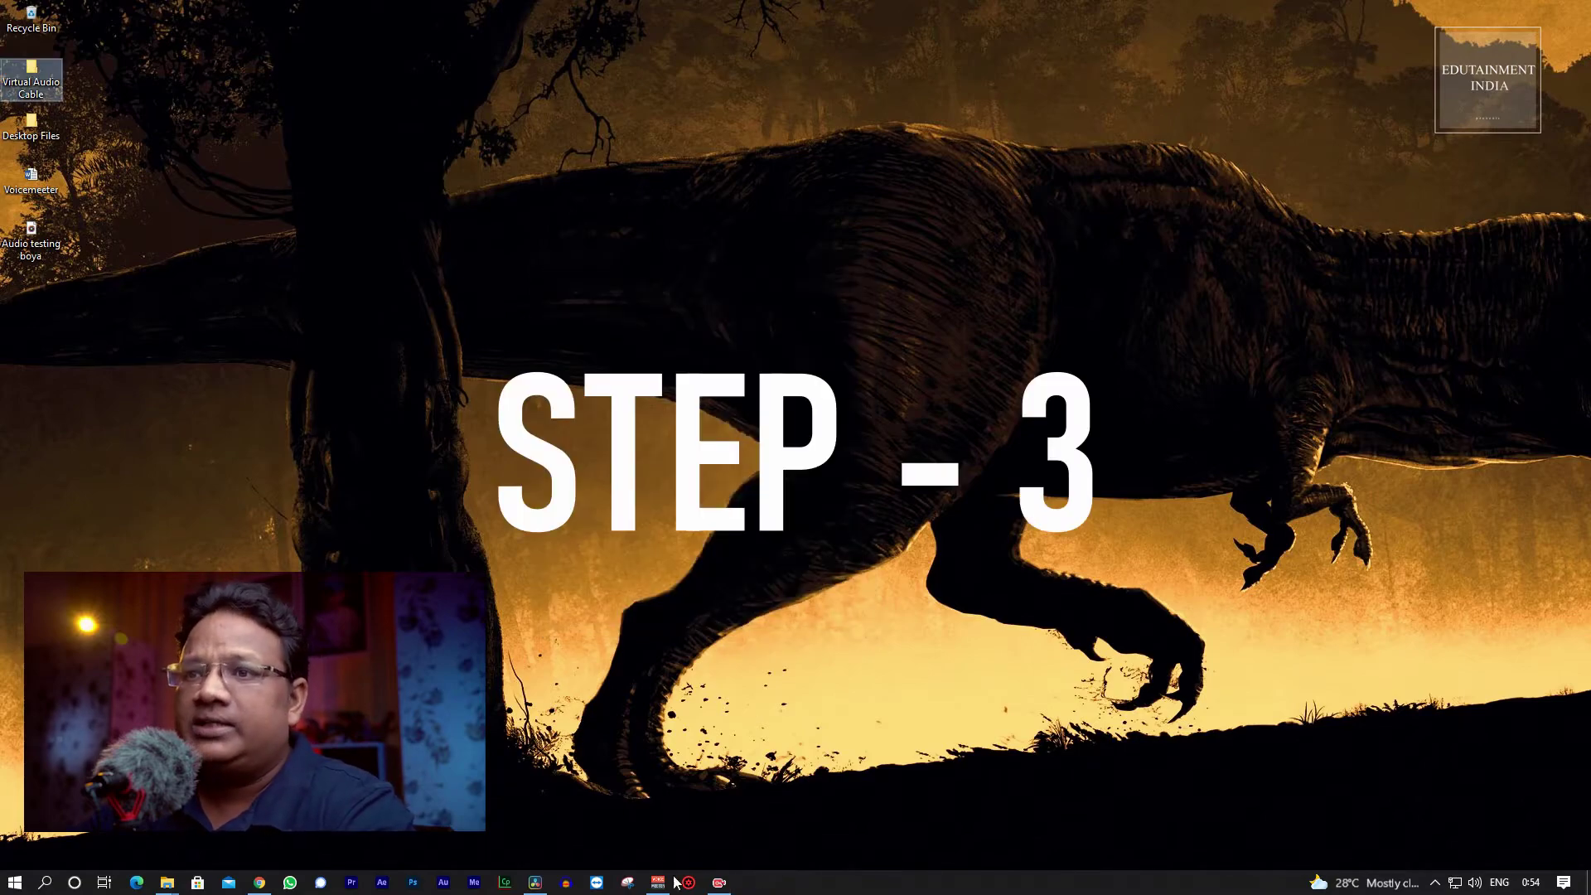
Switch to the Voicemeeter mixer and check the devices selected for Hardware Input 1 and hardware output A1
left_click(659, 881)
left_click_drag(746, 25, 855, 261)
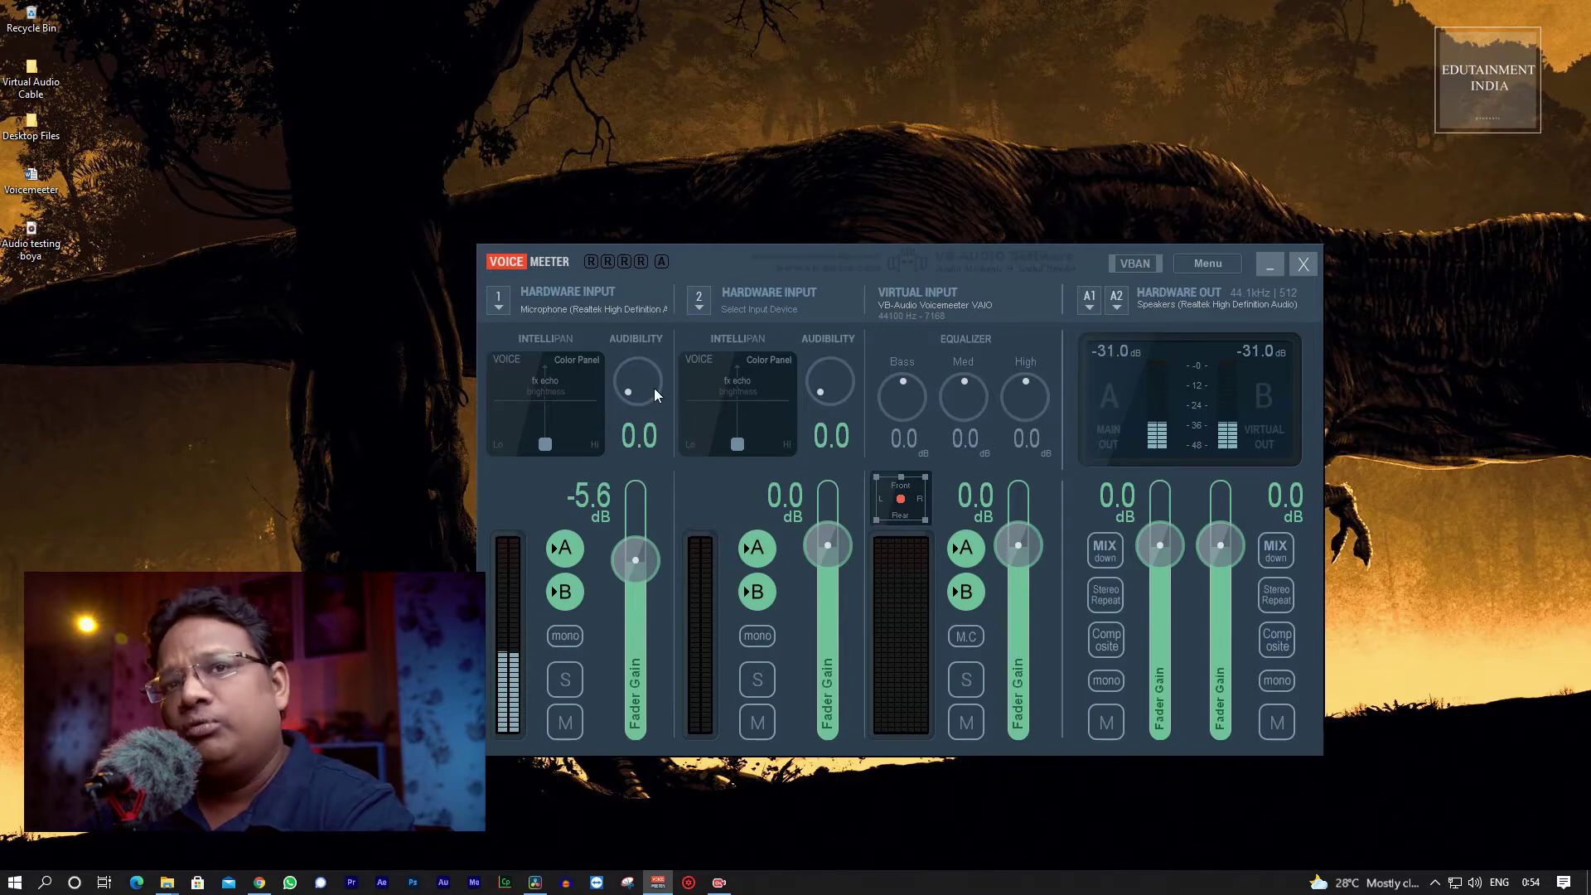
left_click(500, 308)
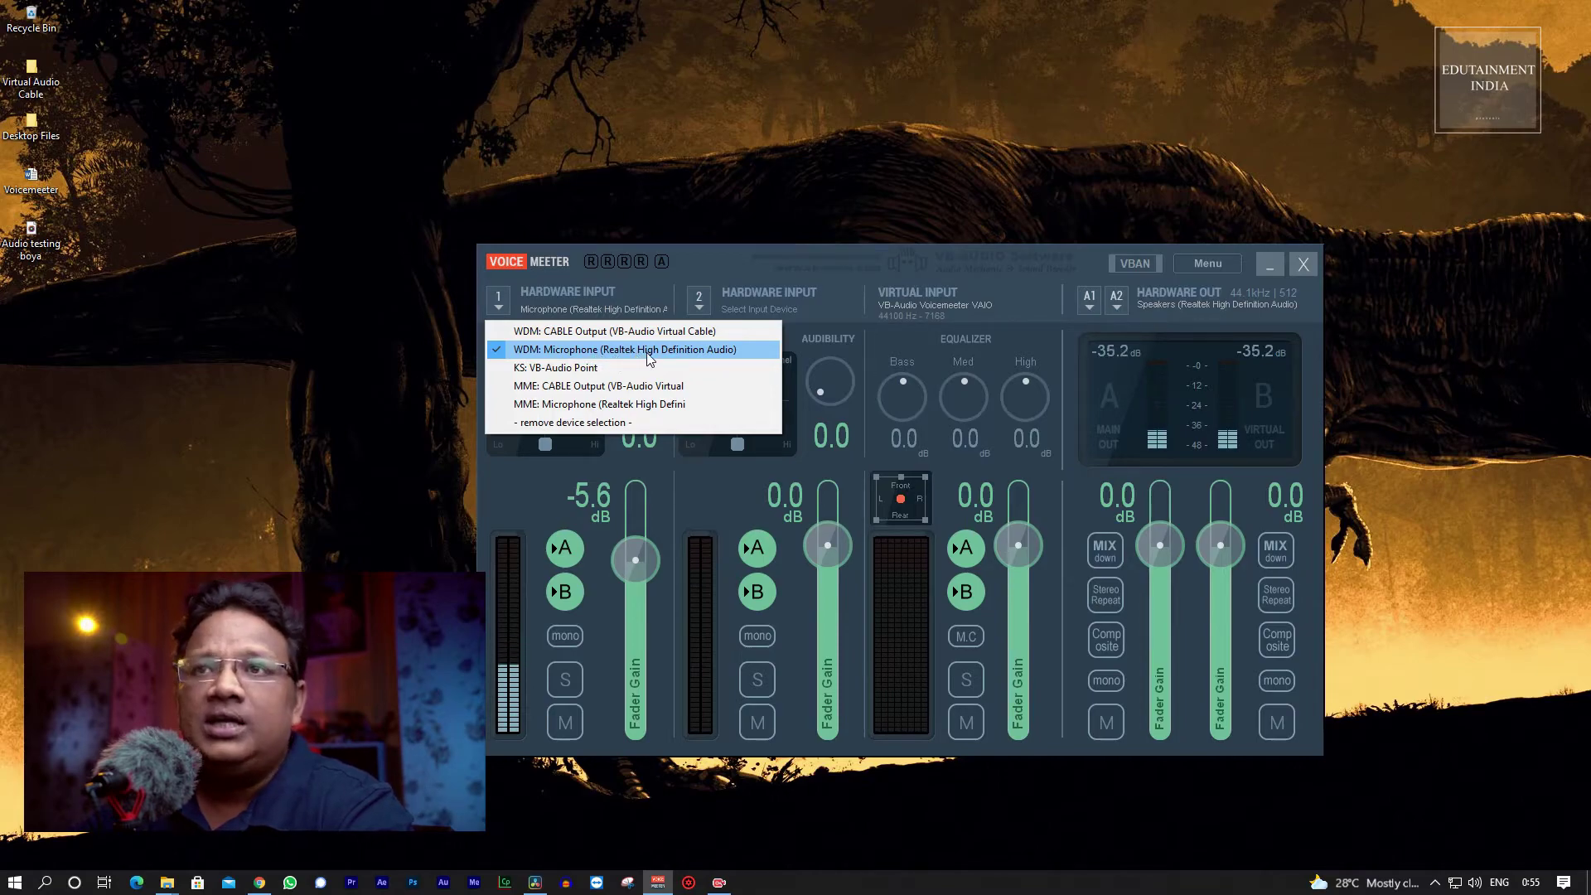
left_click(699, 265)
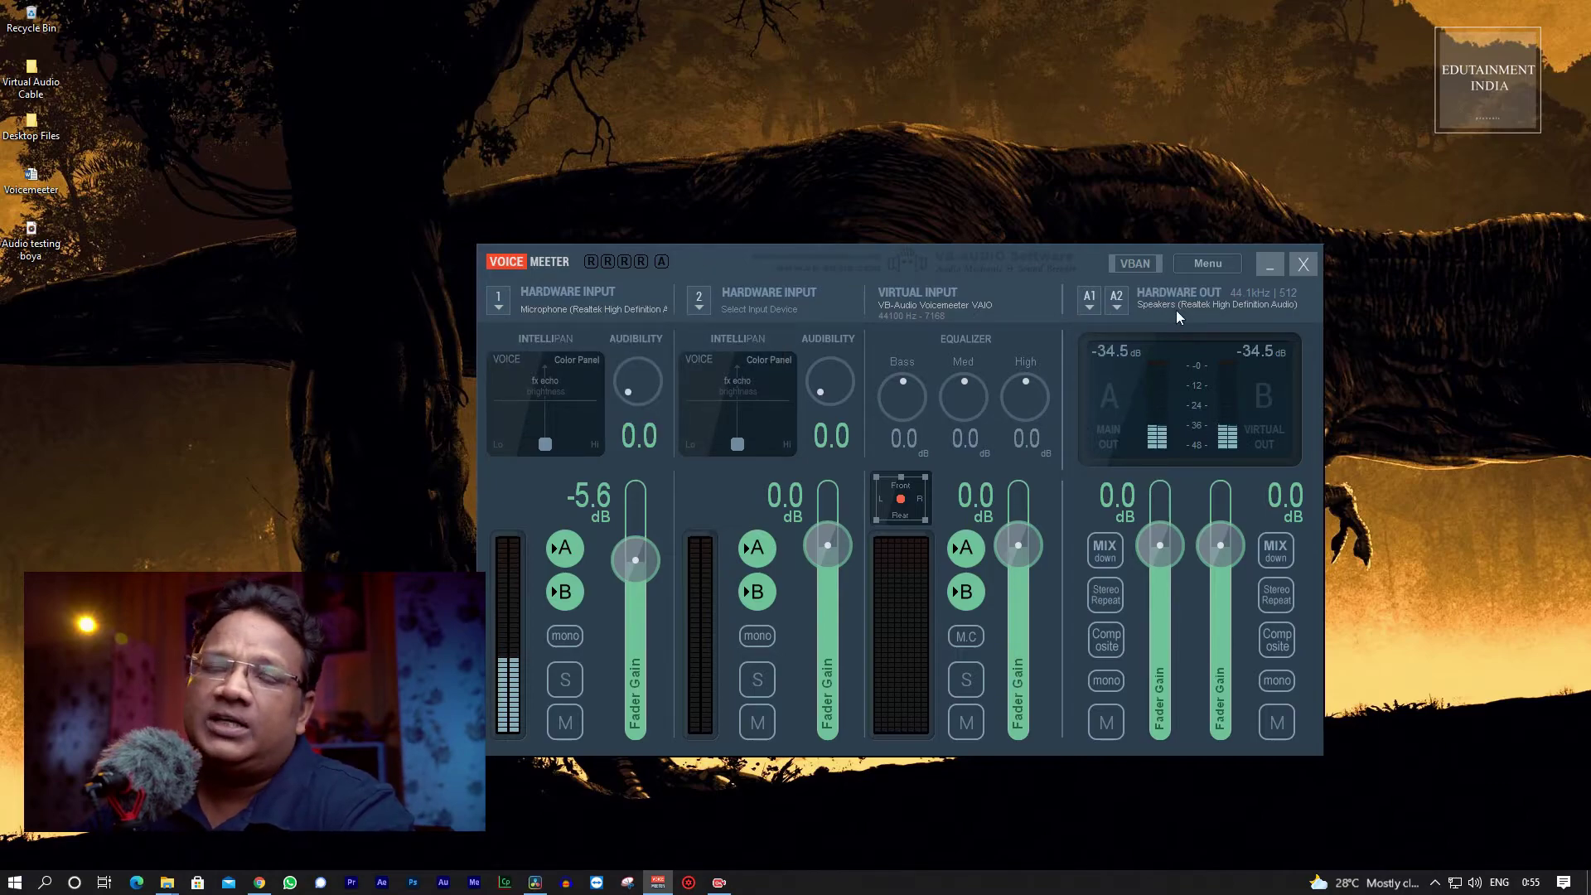
left_click(1091, 310)
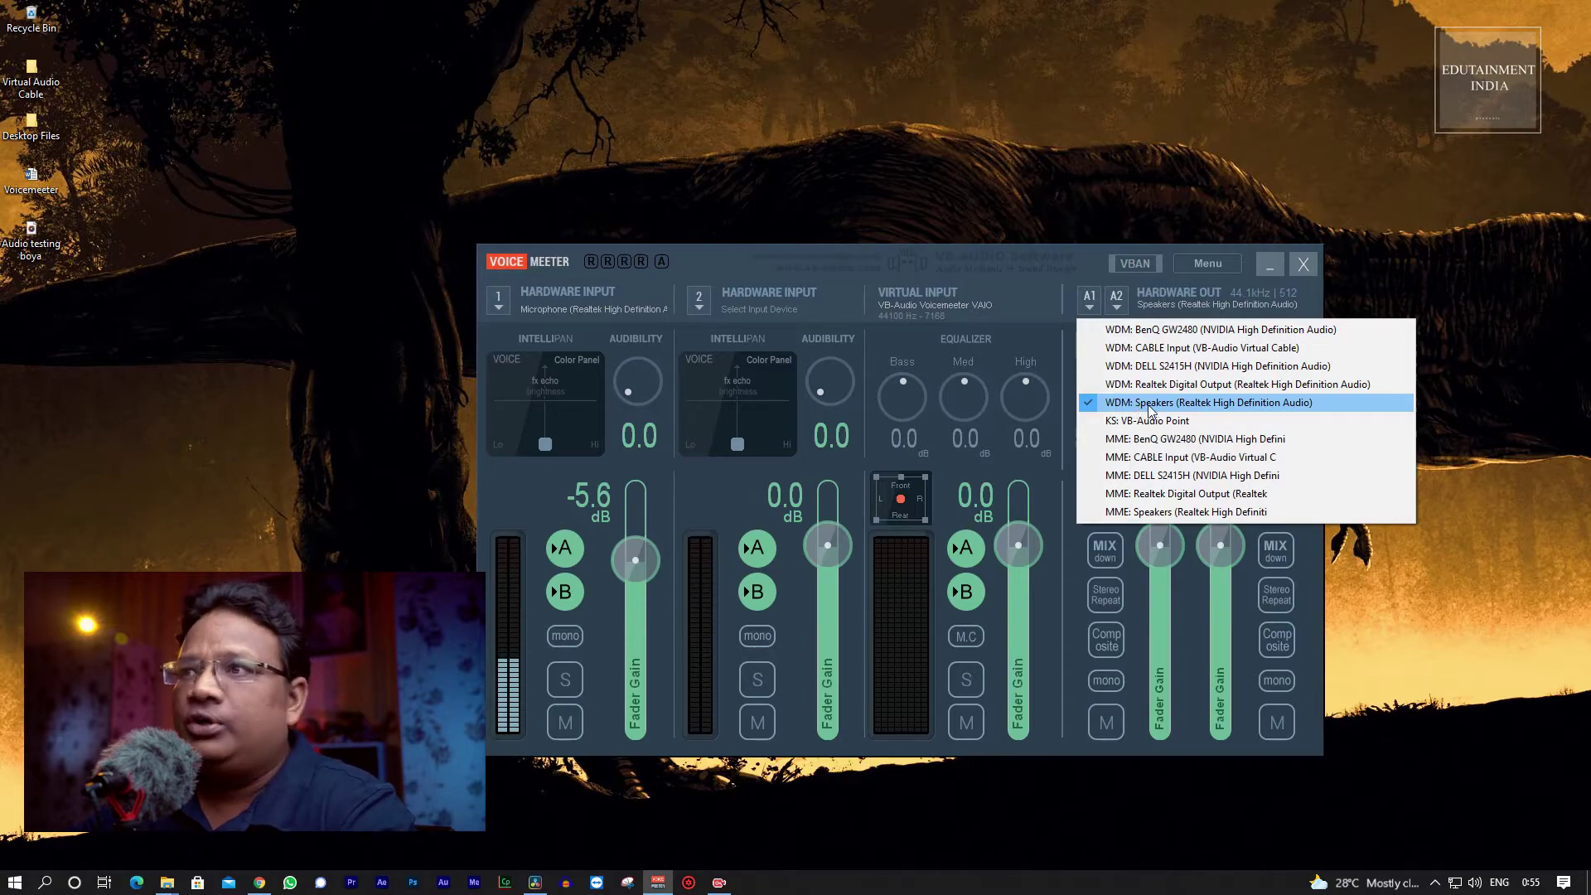
left_click(1055, 267)
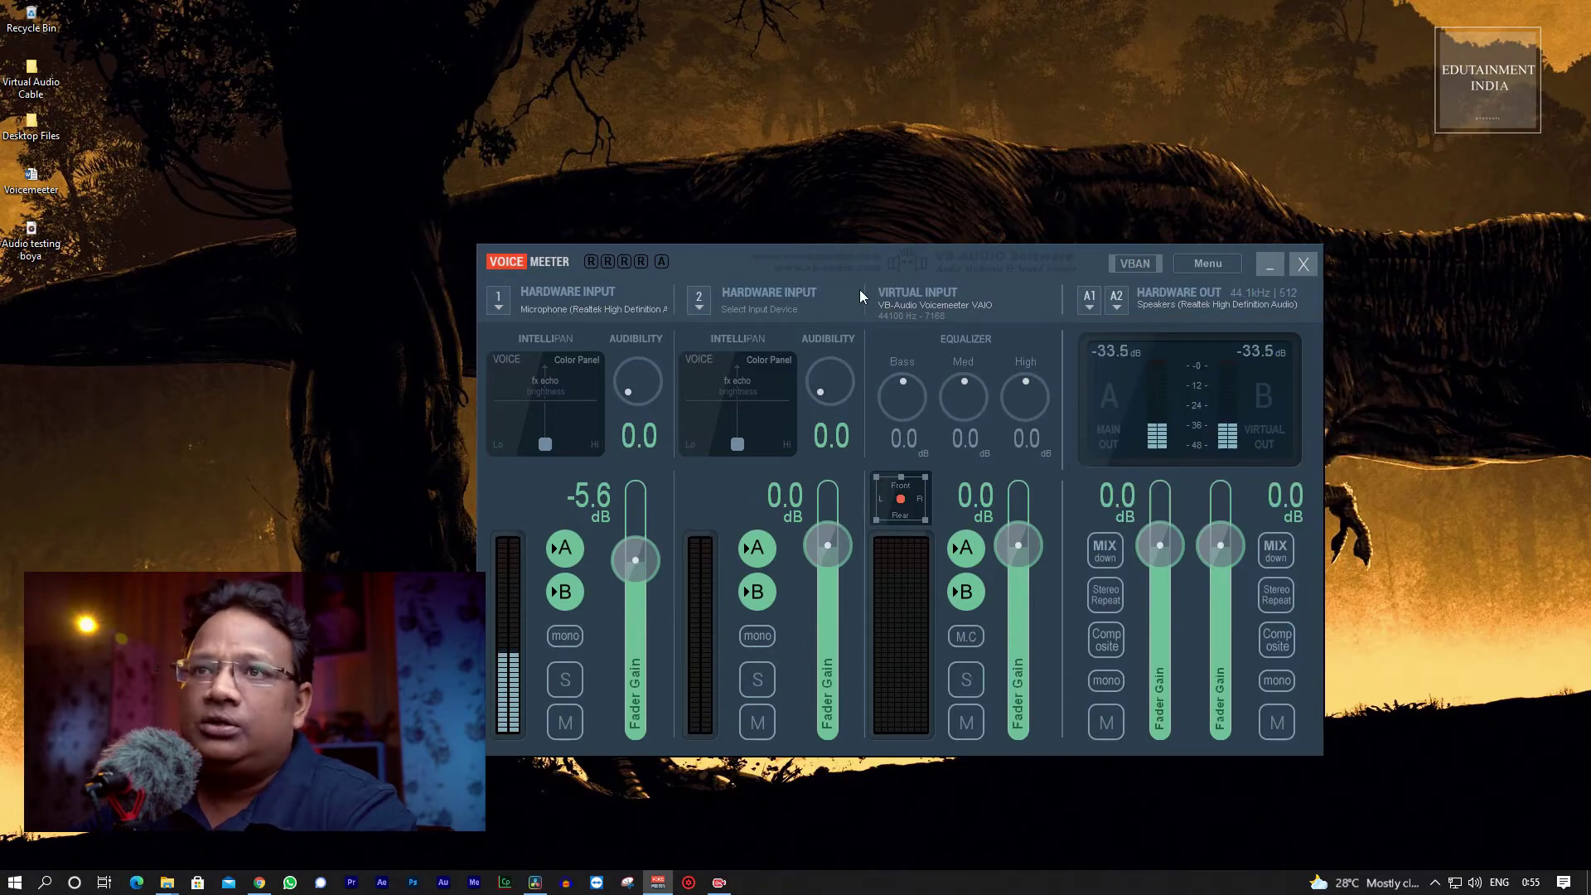
Check the devices offered for hardware output A1 and the playback devices available in the Windows volume control
left_click(1083, 309)
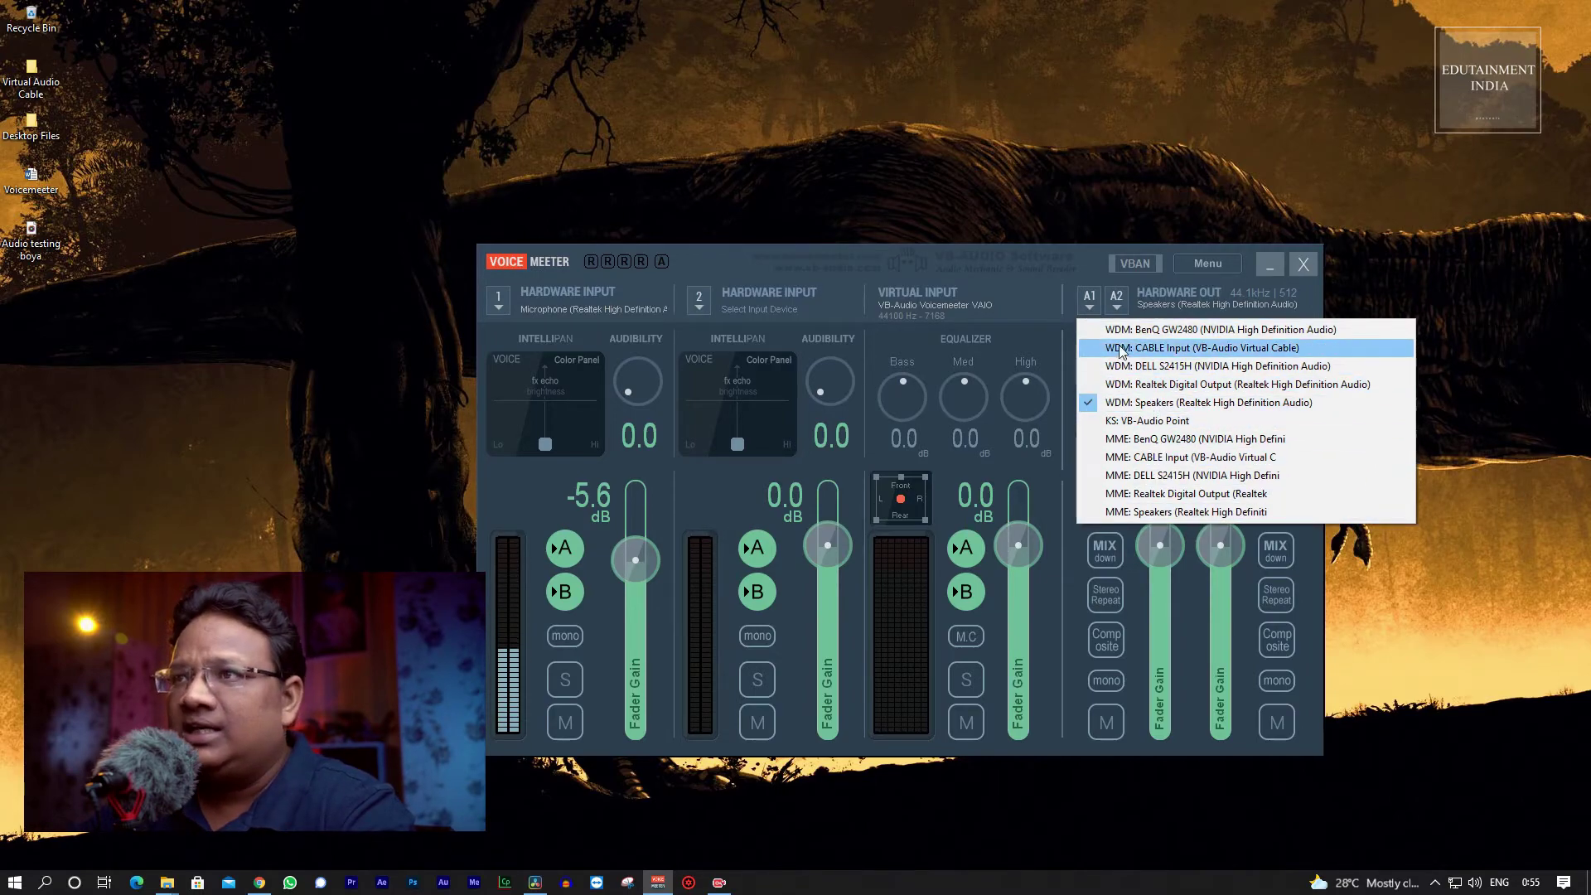
left_click(1064, 273)
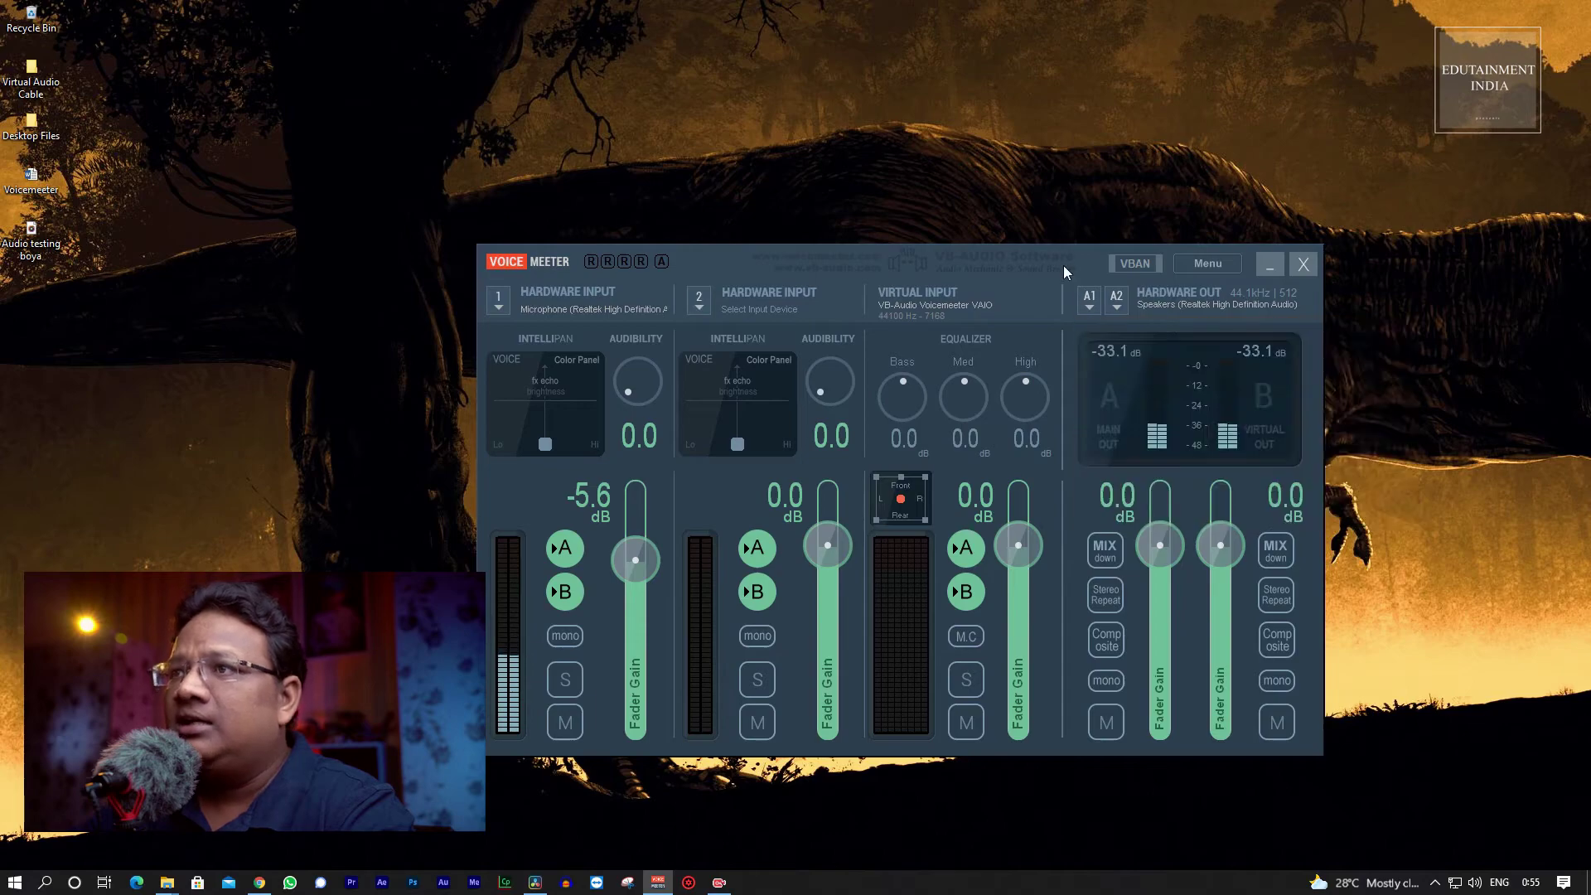
left_click(1472, 884)
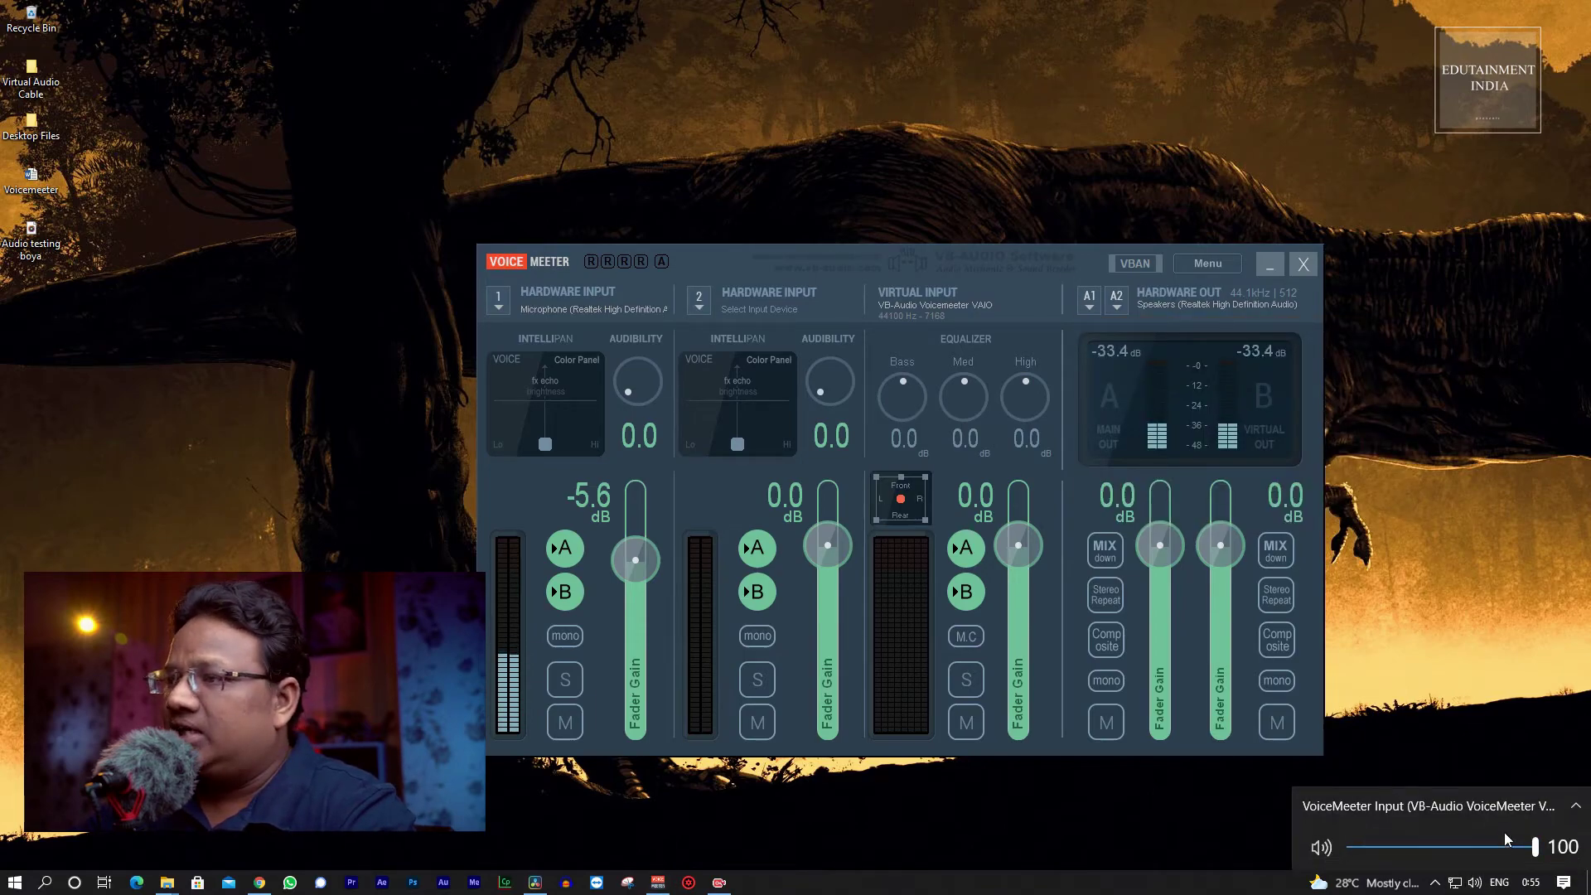
left_click(1574, 809)
scroll(1561, 778, "down", 2)
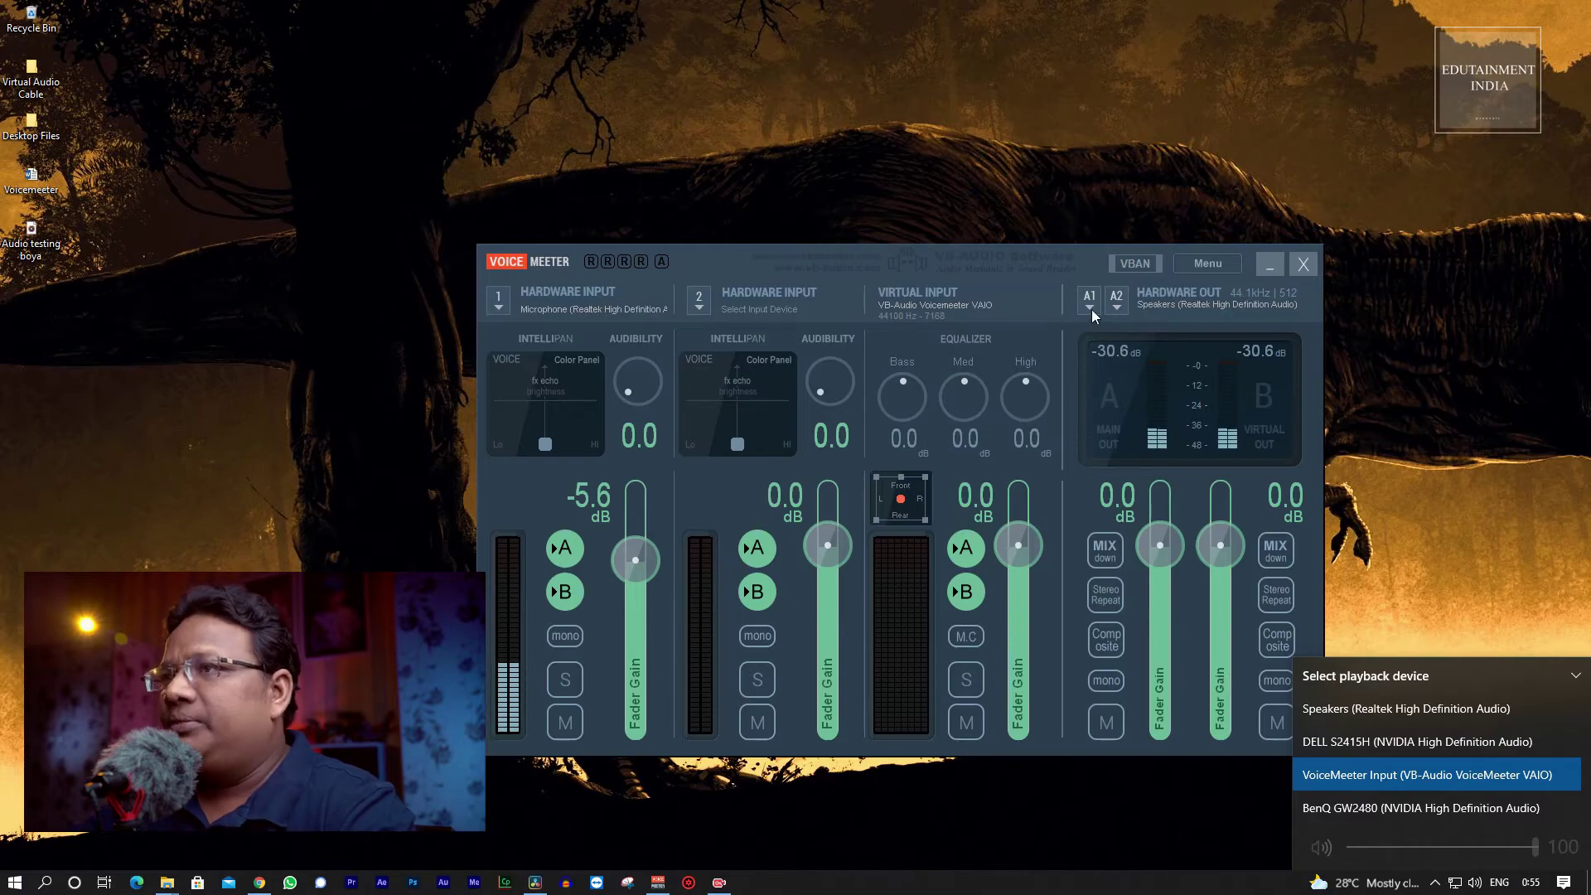
left_click(1012, 260)
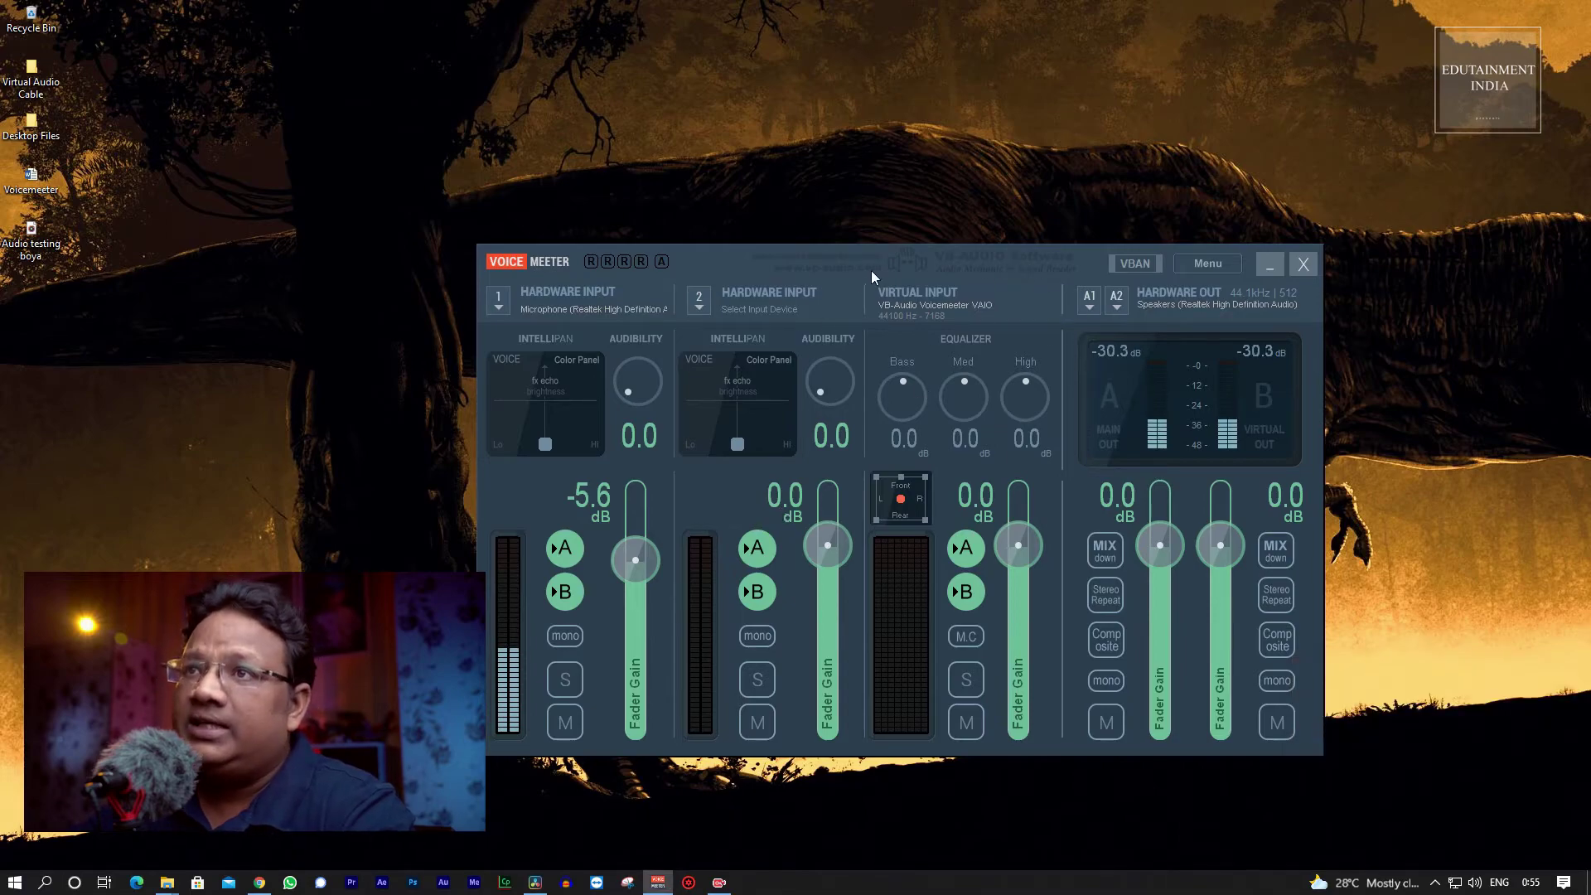
Test the mute control of Hardware Input 1 by muting the microphone and unmuting it again
mouse_move(910, 269)
left_mouse_down()
mouse_move(822, 207)
mouse_move(888, 277)
left_mouse_up()
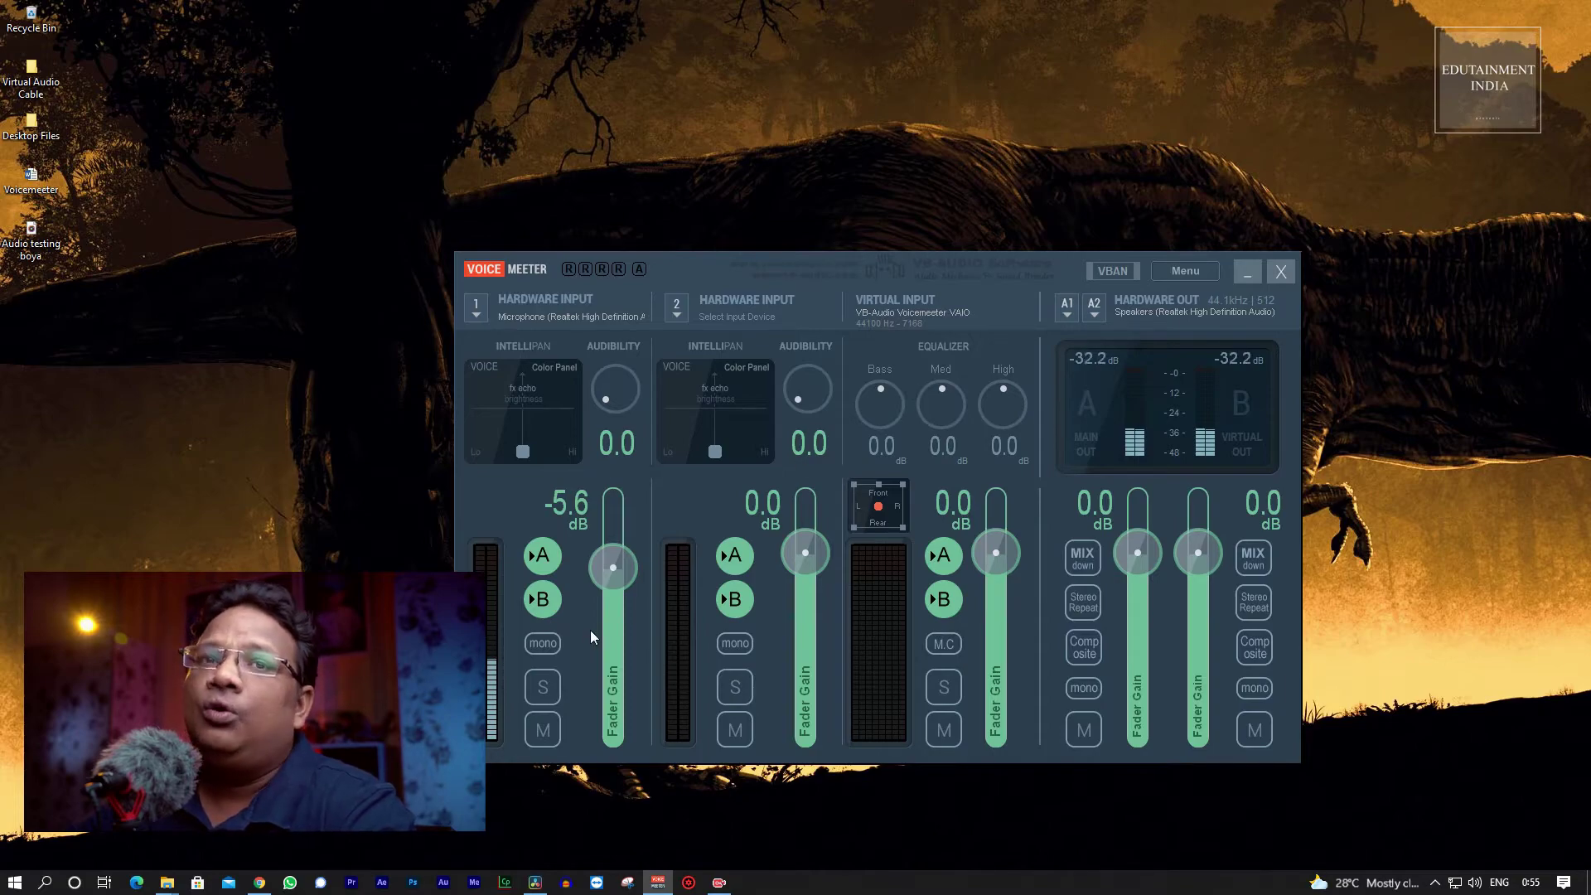
left_click(546, 736)
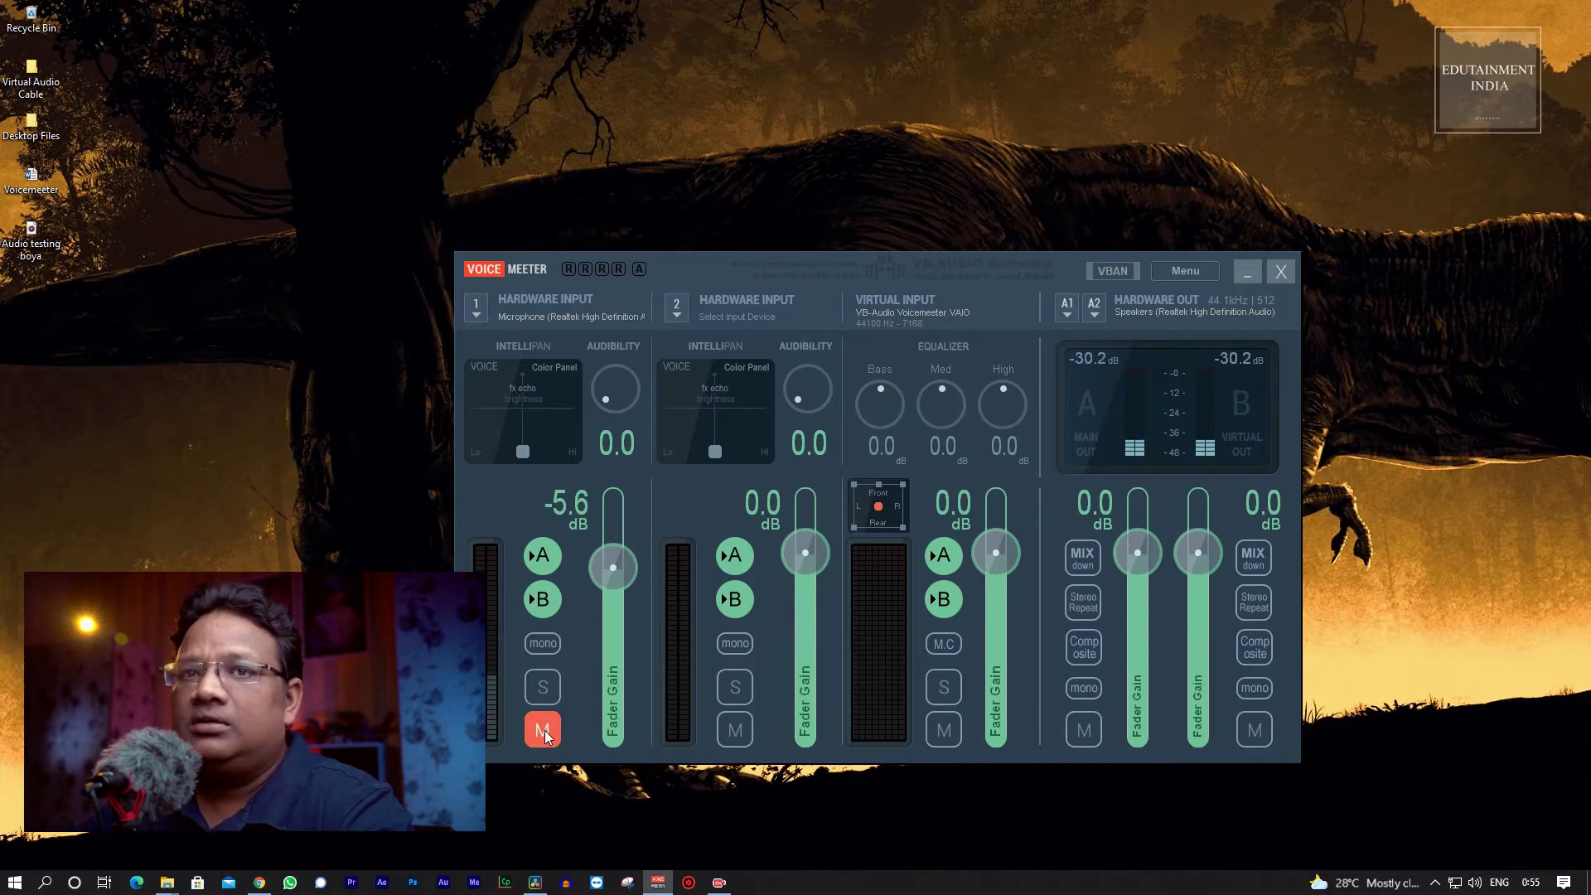
left_click(546, 737)
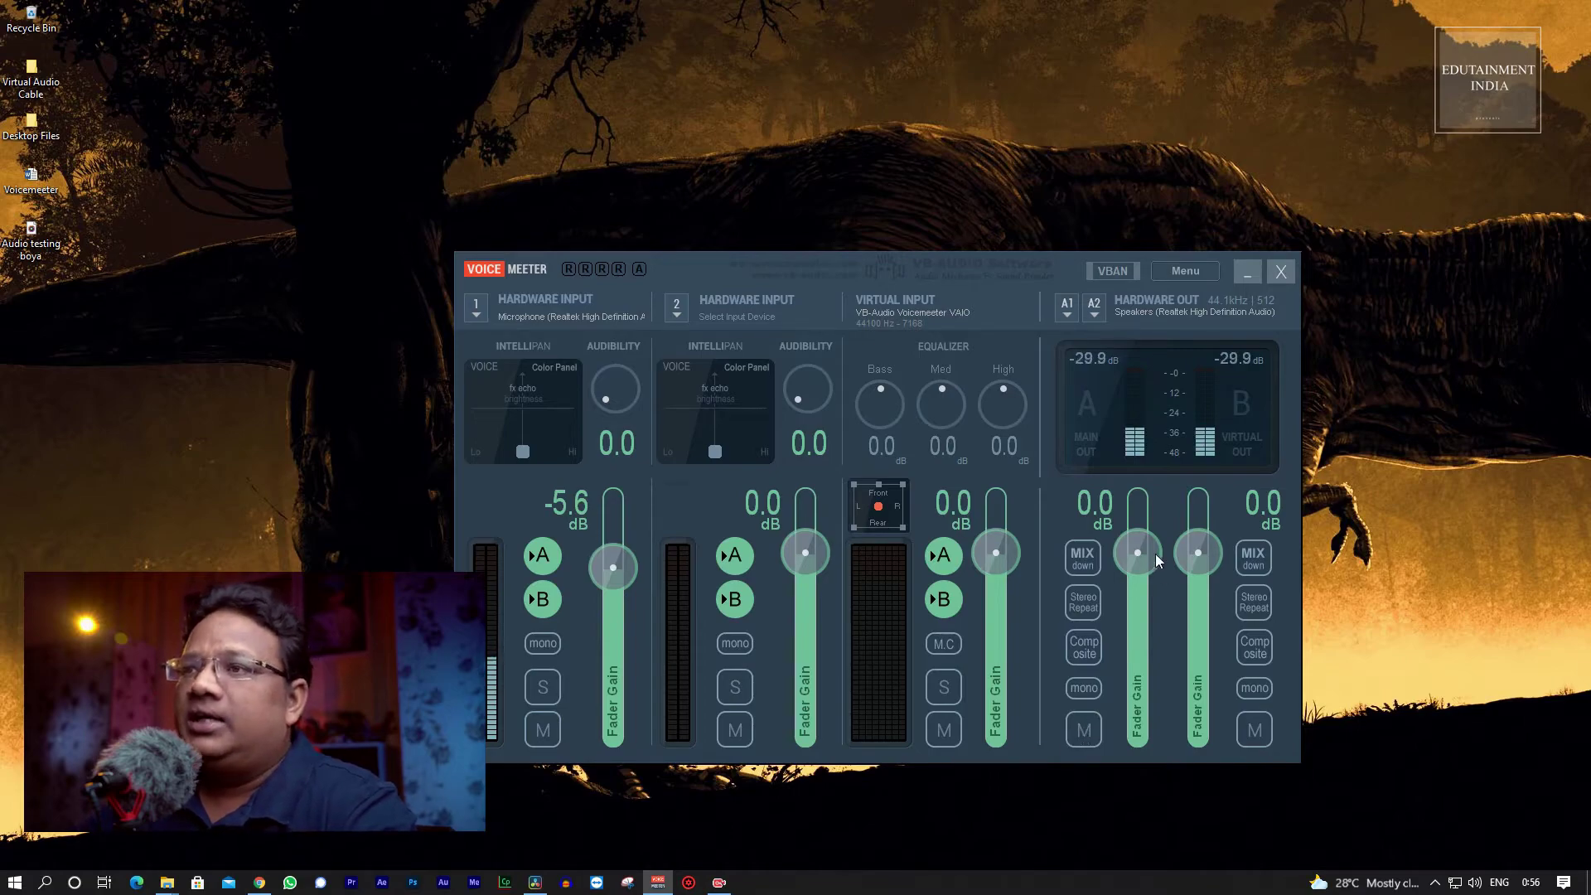
mouse_move(1136, 567)
left_mouse_down()
mouse_move(1136, 619)
mouse_move(1135, 566)
left_mouse_up()
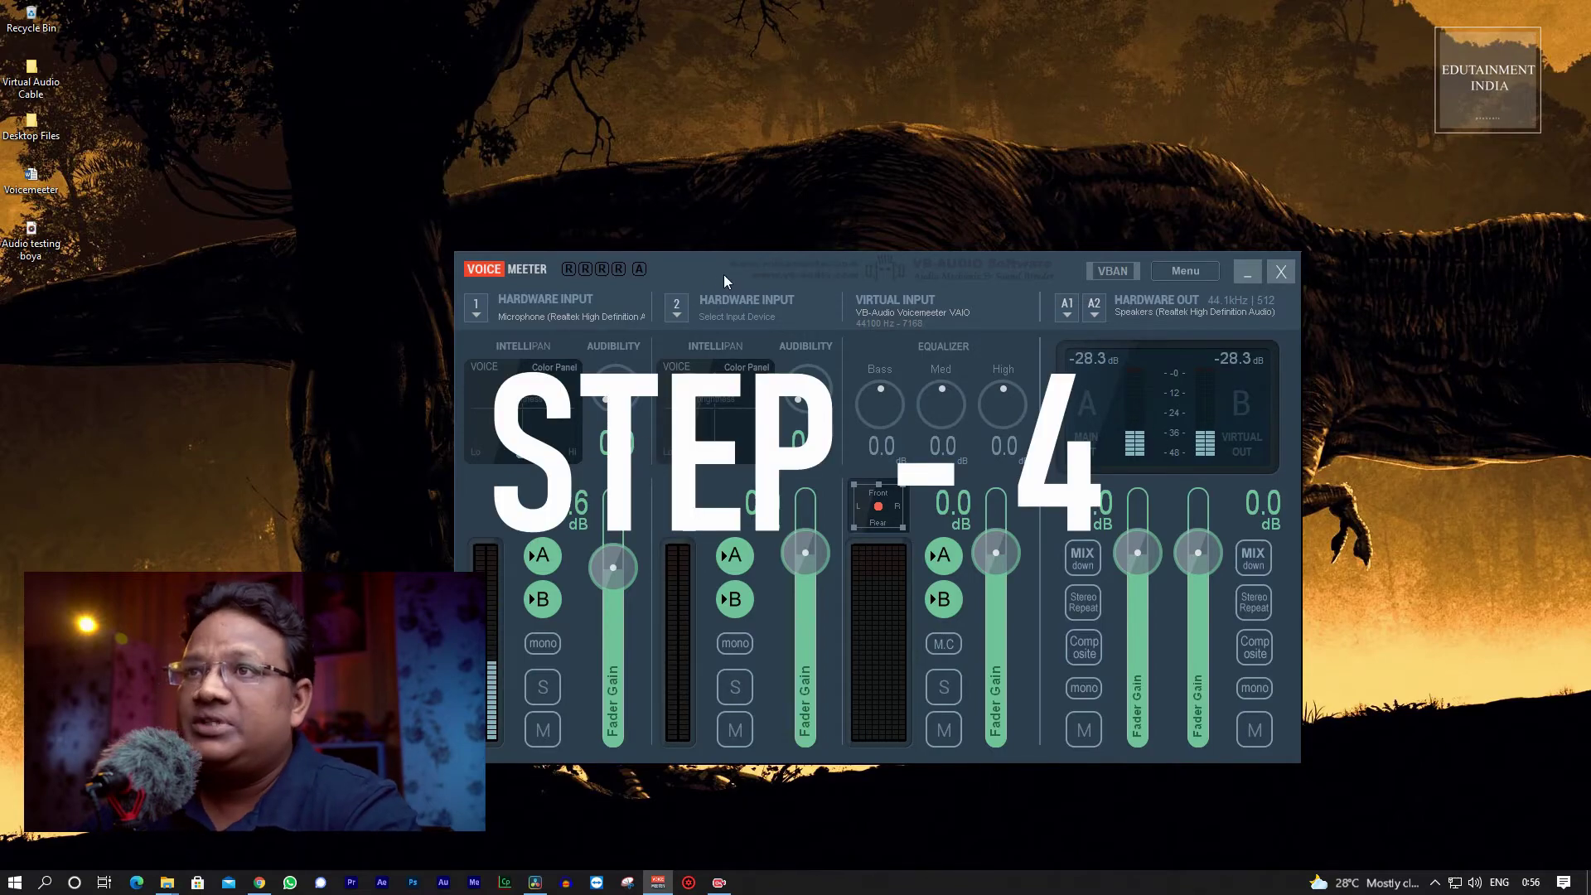
Try different Intellipan voice positions for Hardware Input 1, covering the Lo and Hi sides, the default and the far Lo end
left_click_drag(774, 276, 898, 202)
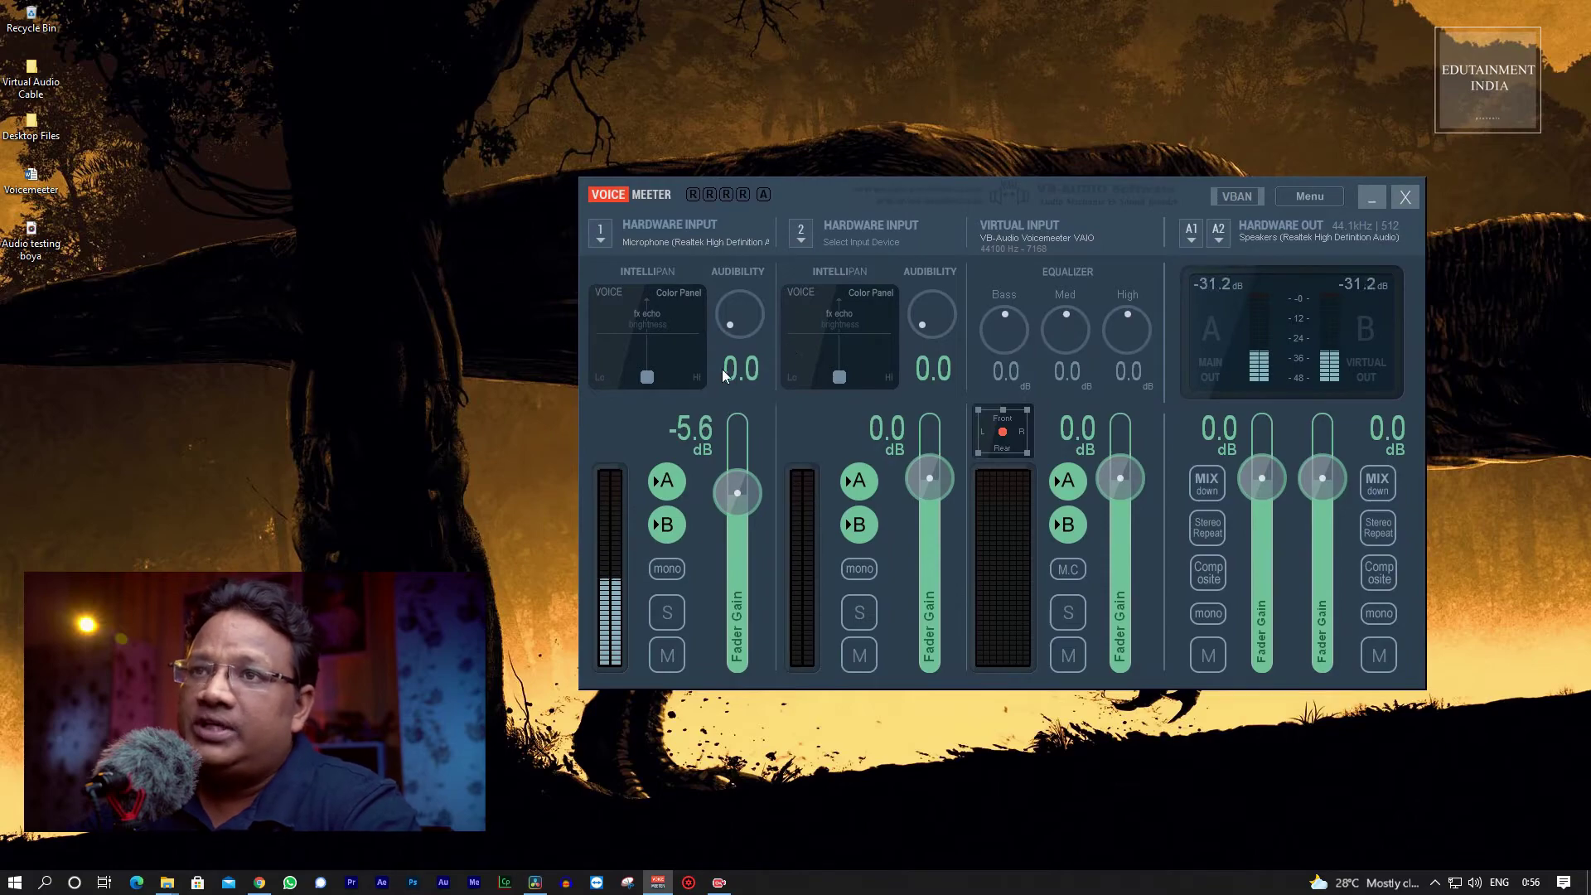
mouse_move(647, 379)
left_mouse_down()
mouse_move(642, 395)
mouse_move(680, 367)
mouse_move(683, 316)
mouse_move(614, 320)
mouse_move(622, 364)
left_mouse_up()
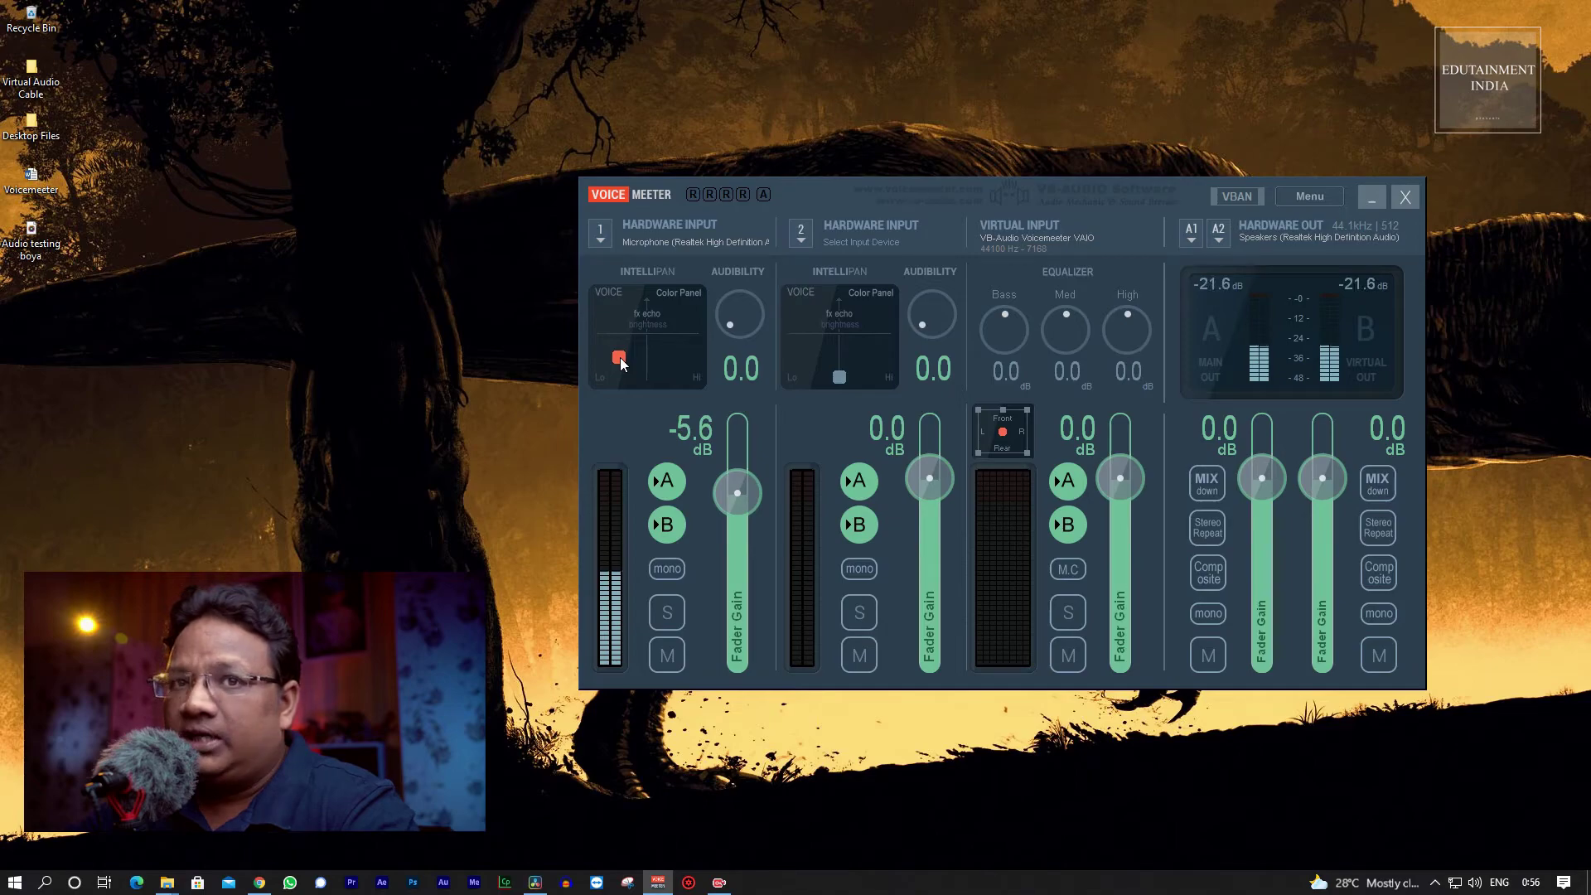
left_click_drag(681, 365, 679, 331)
double_click(683, 331)
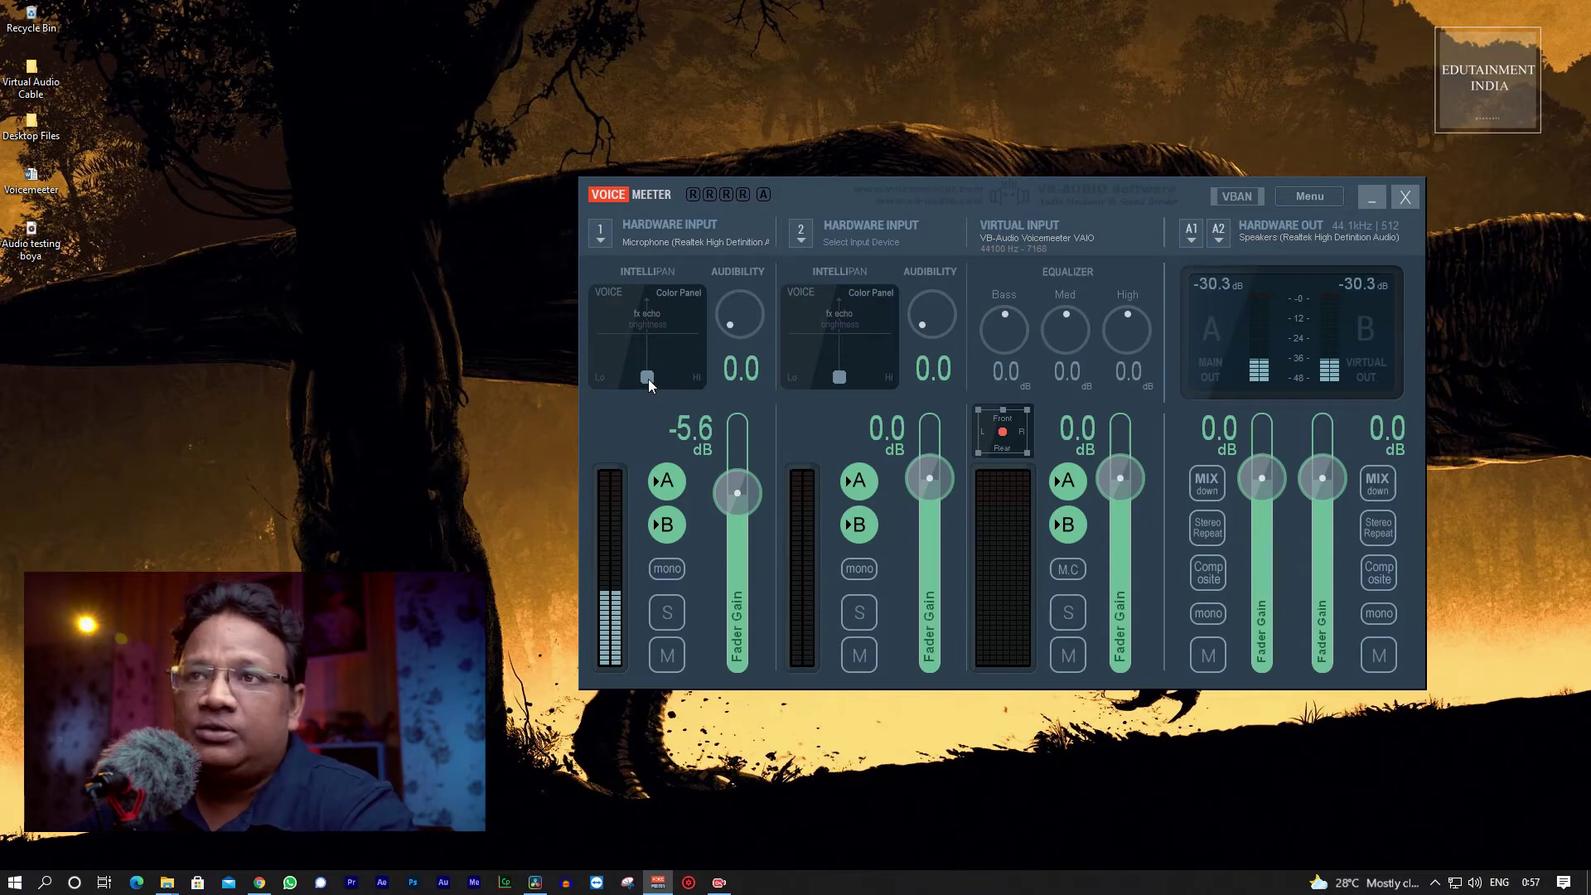
left_click_drag(644, 376, 607, 383)
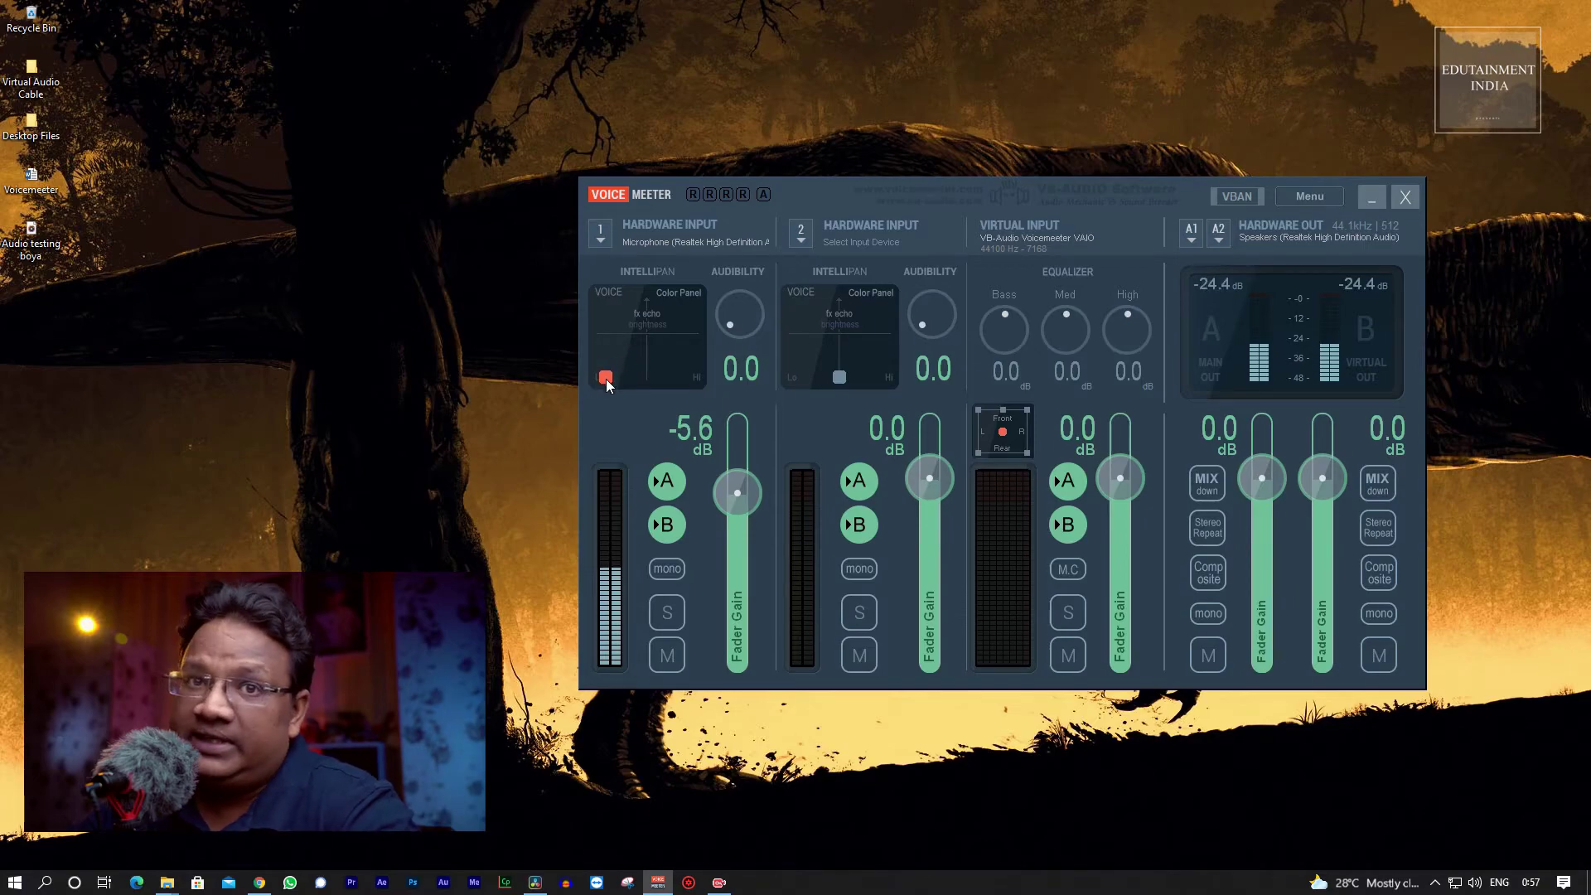
left_click_drag(607, 383, 634, 355)
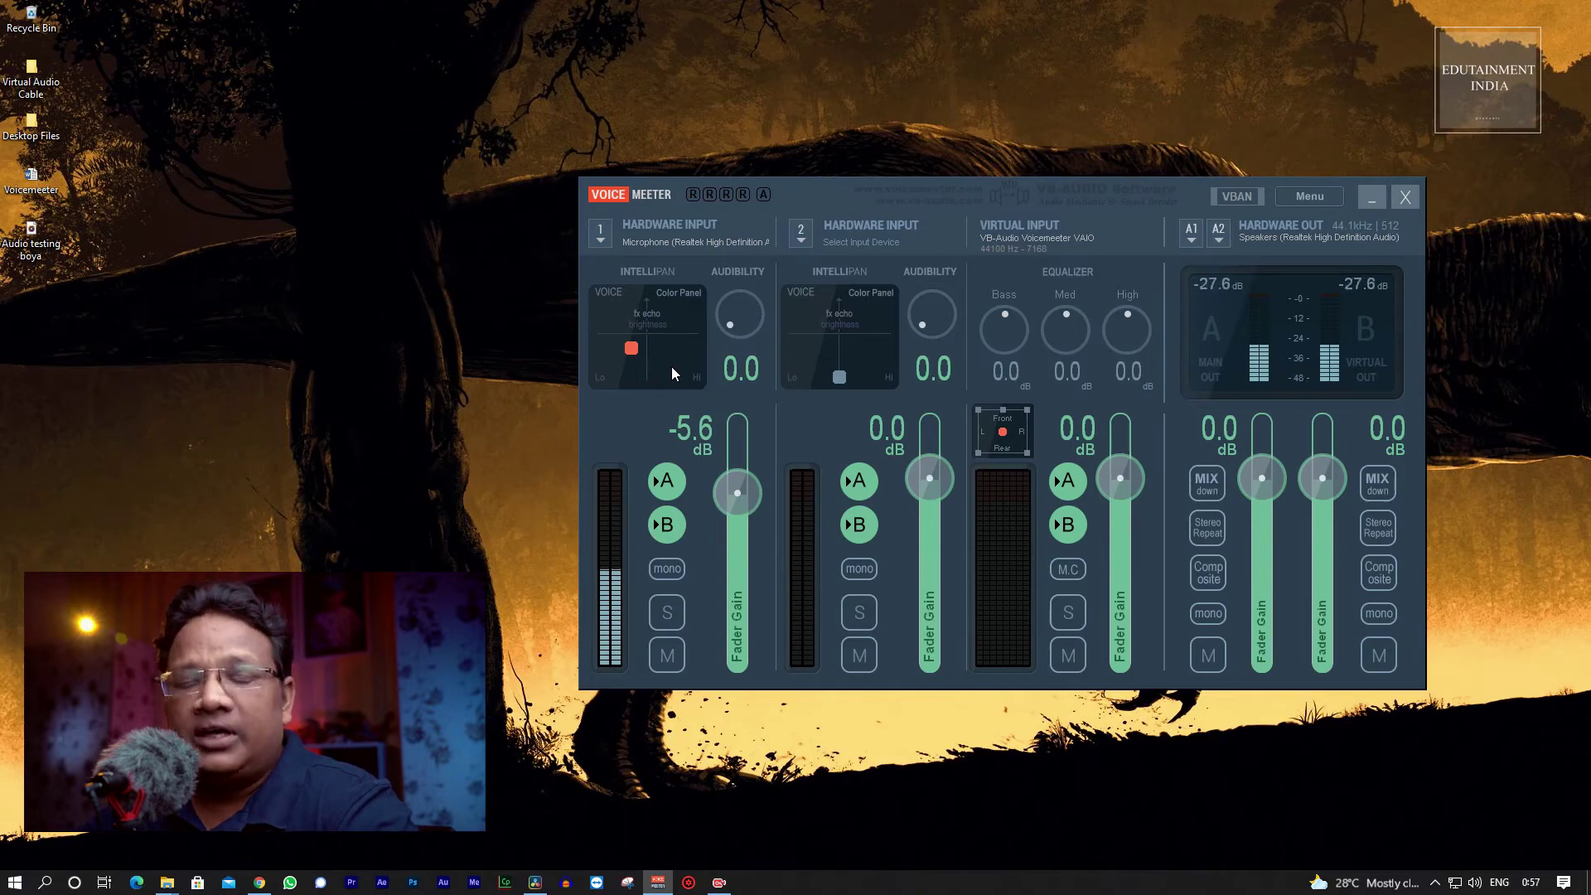
Try Hardware Input 1's voice colour slightly towards Lo and high on the Hi side, and reset it to the default position
left_click_drag(995, 195, 867, 211)
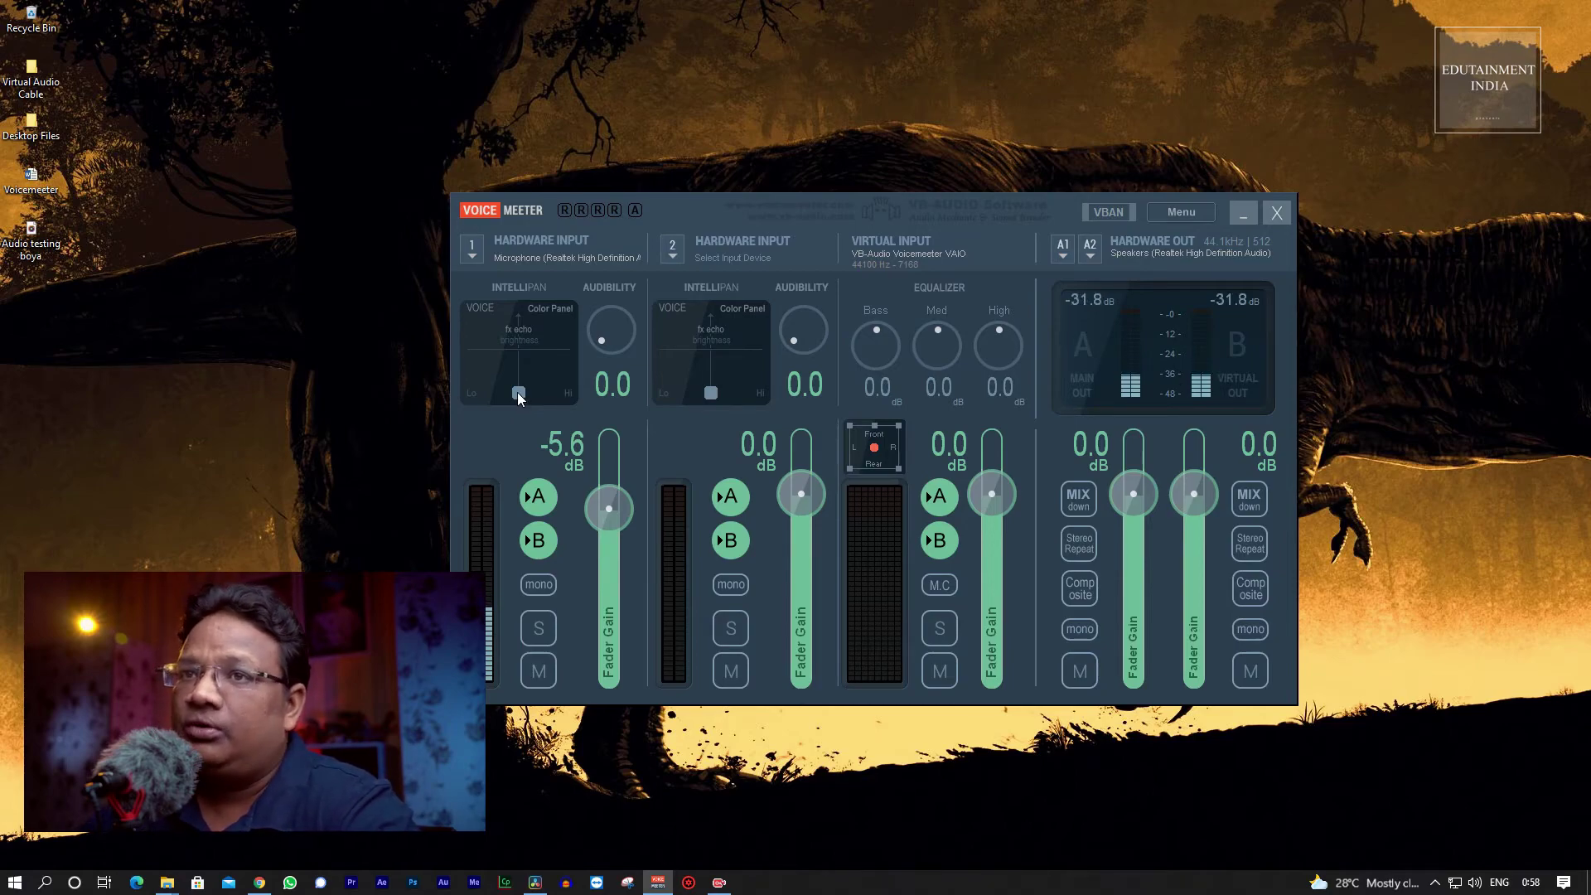
left_click_drag(517, 391, 504, 370)
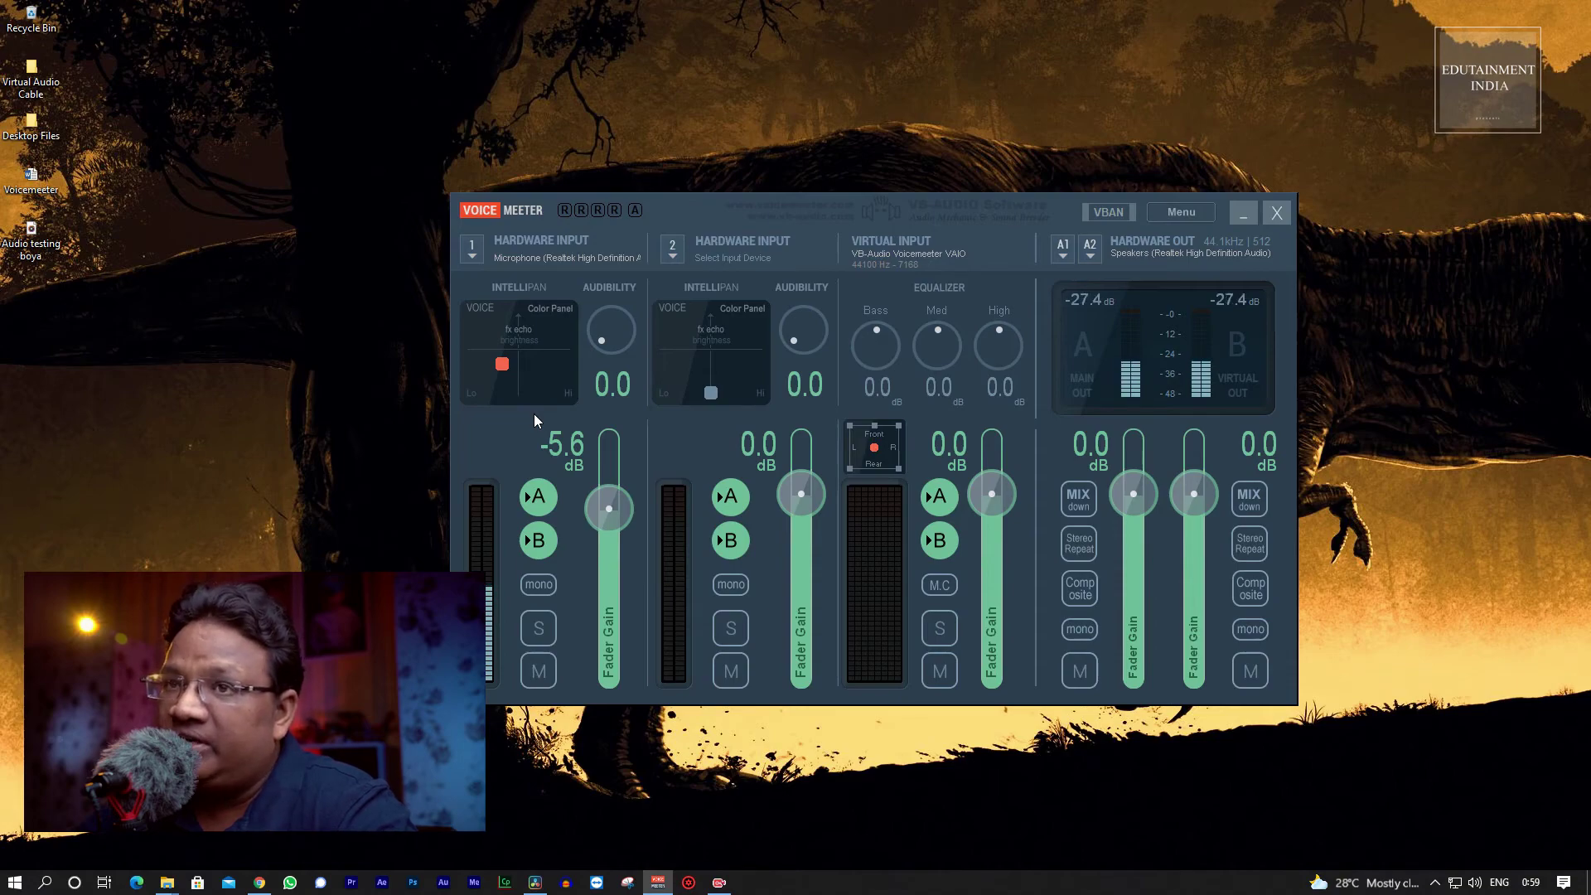
left_click_drag(533, 359, 589, 325)
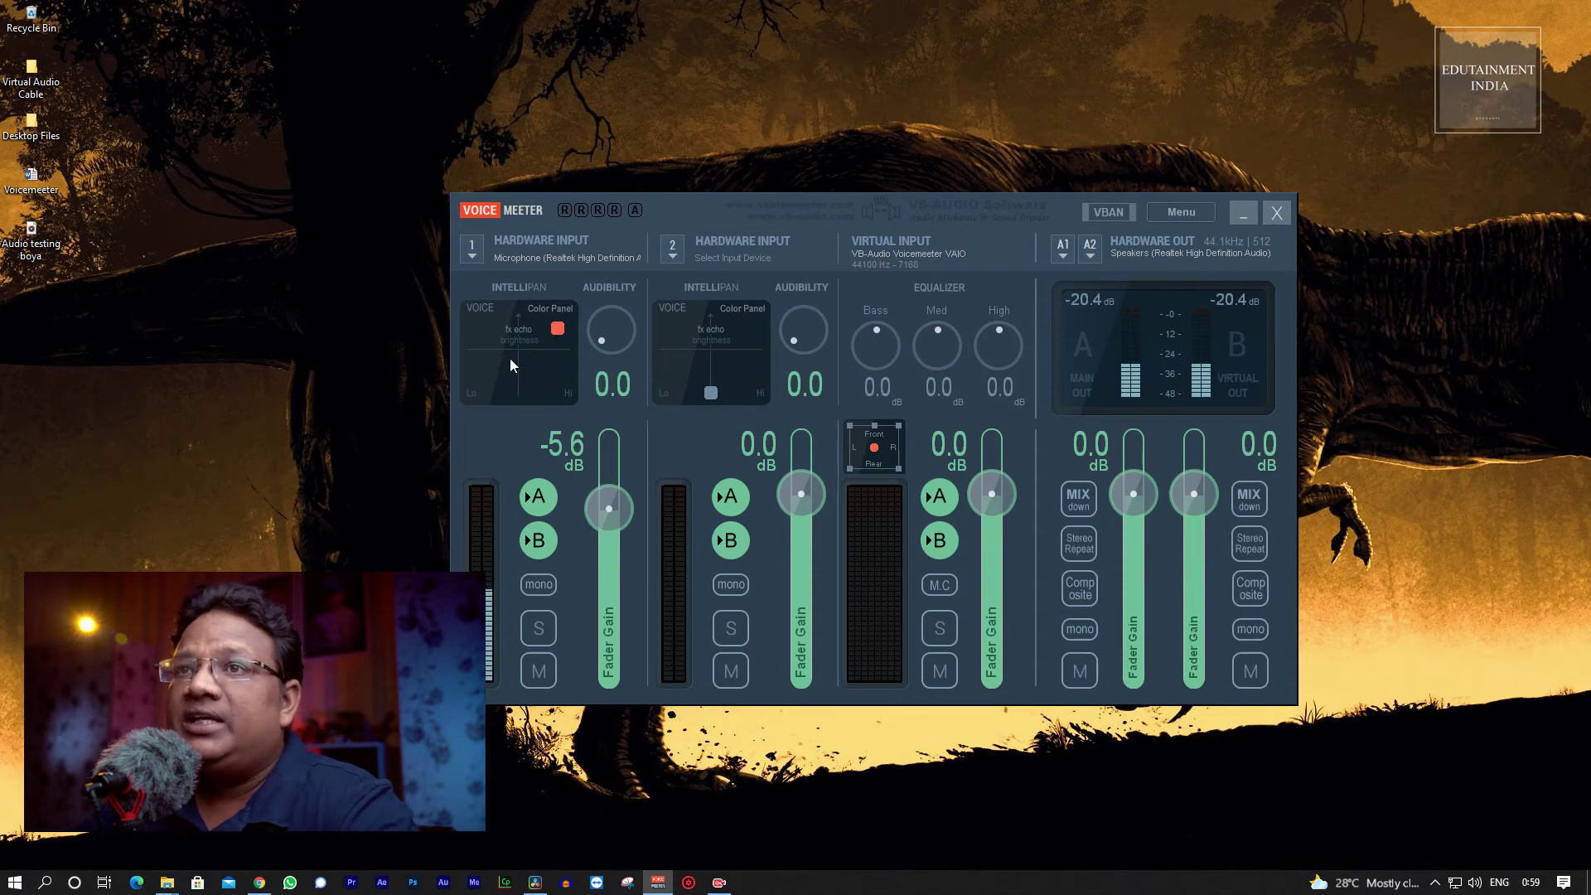
double_click(560, 331)
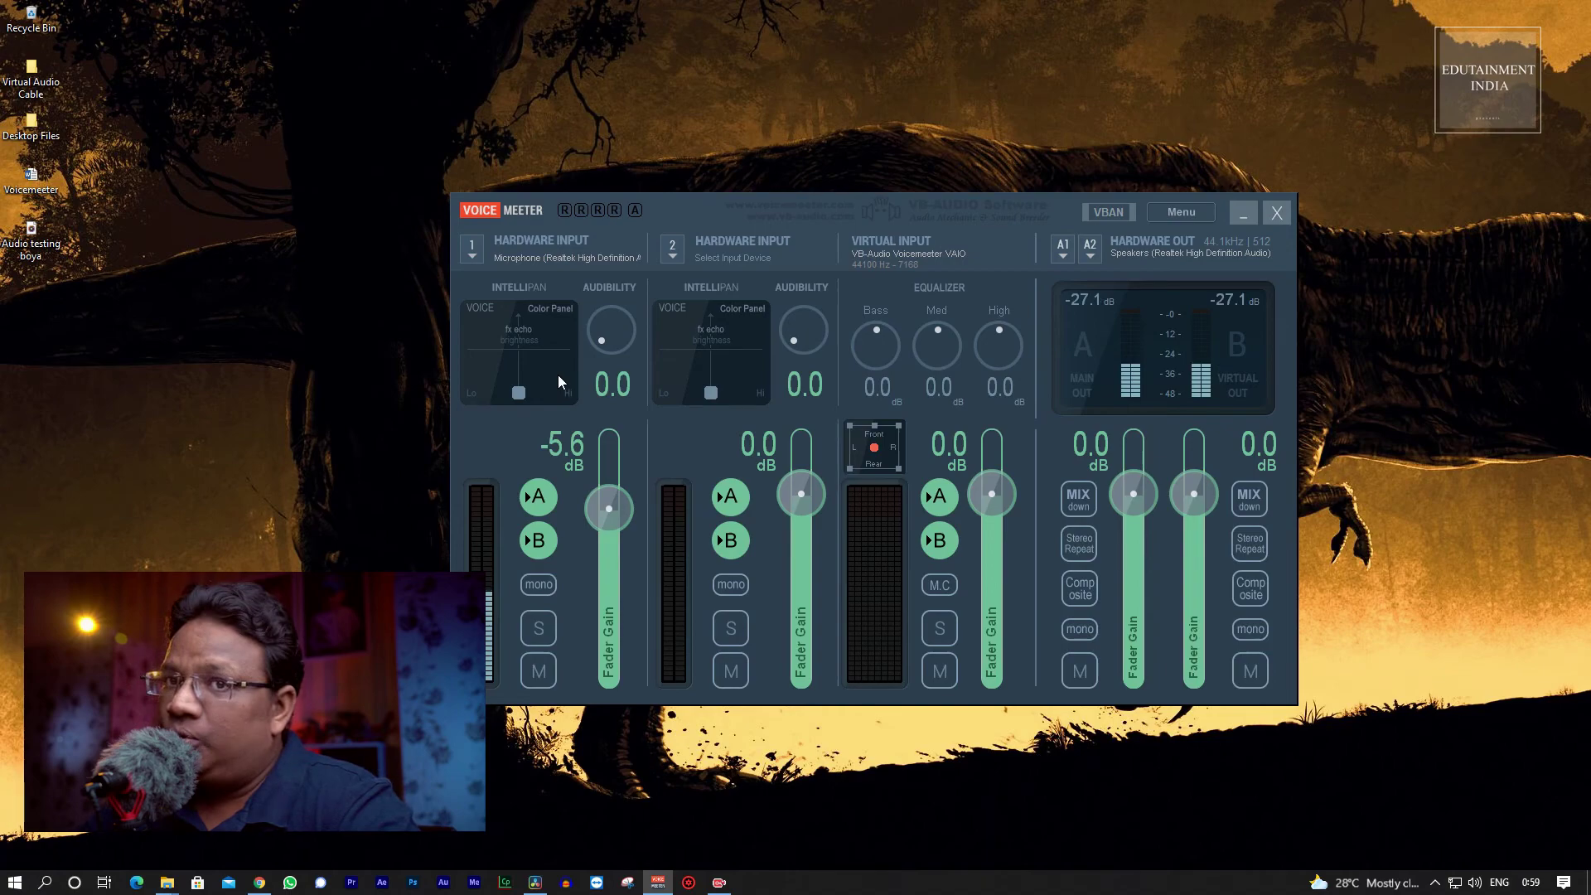